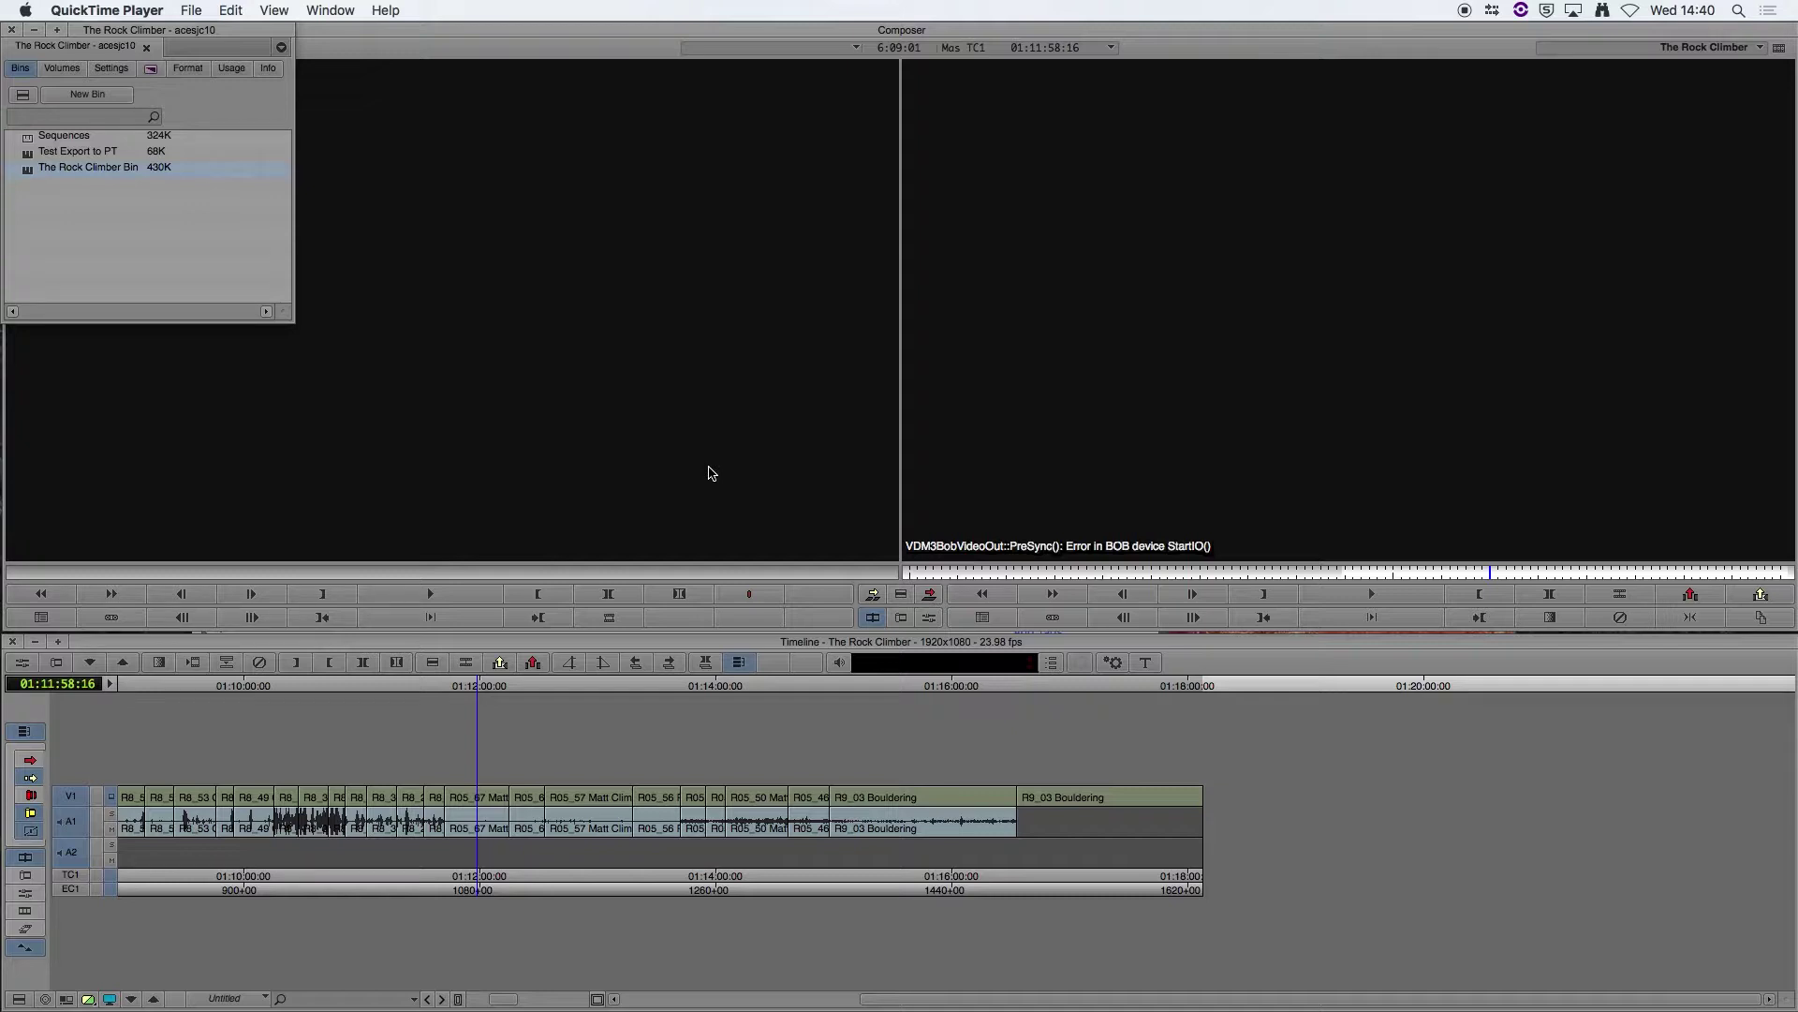
- Switch to Avid Media Composer with The Rock Climber project and its sequence open
{"action": "left_click", "coordinate": [974, 765]}
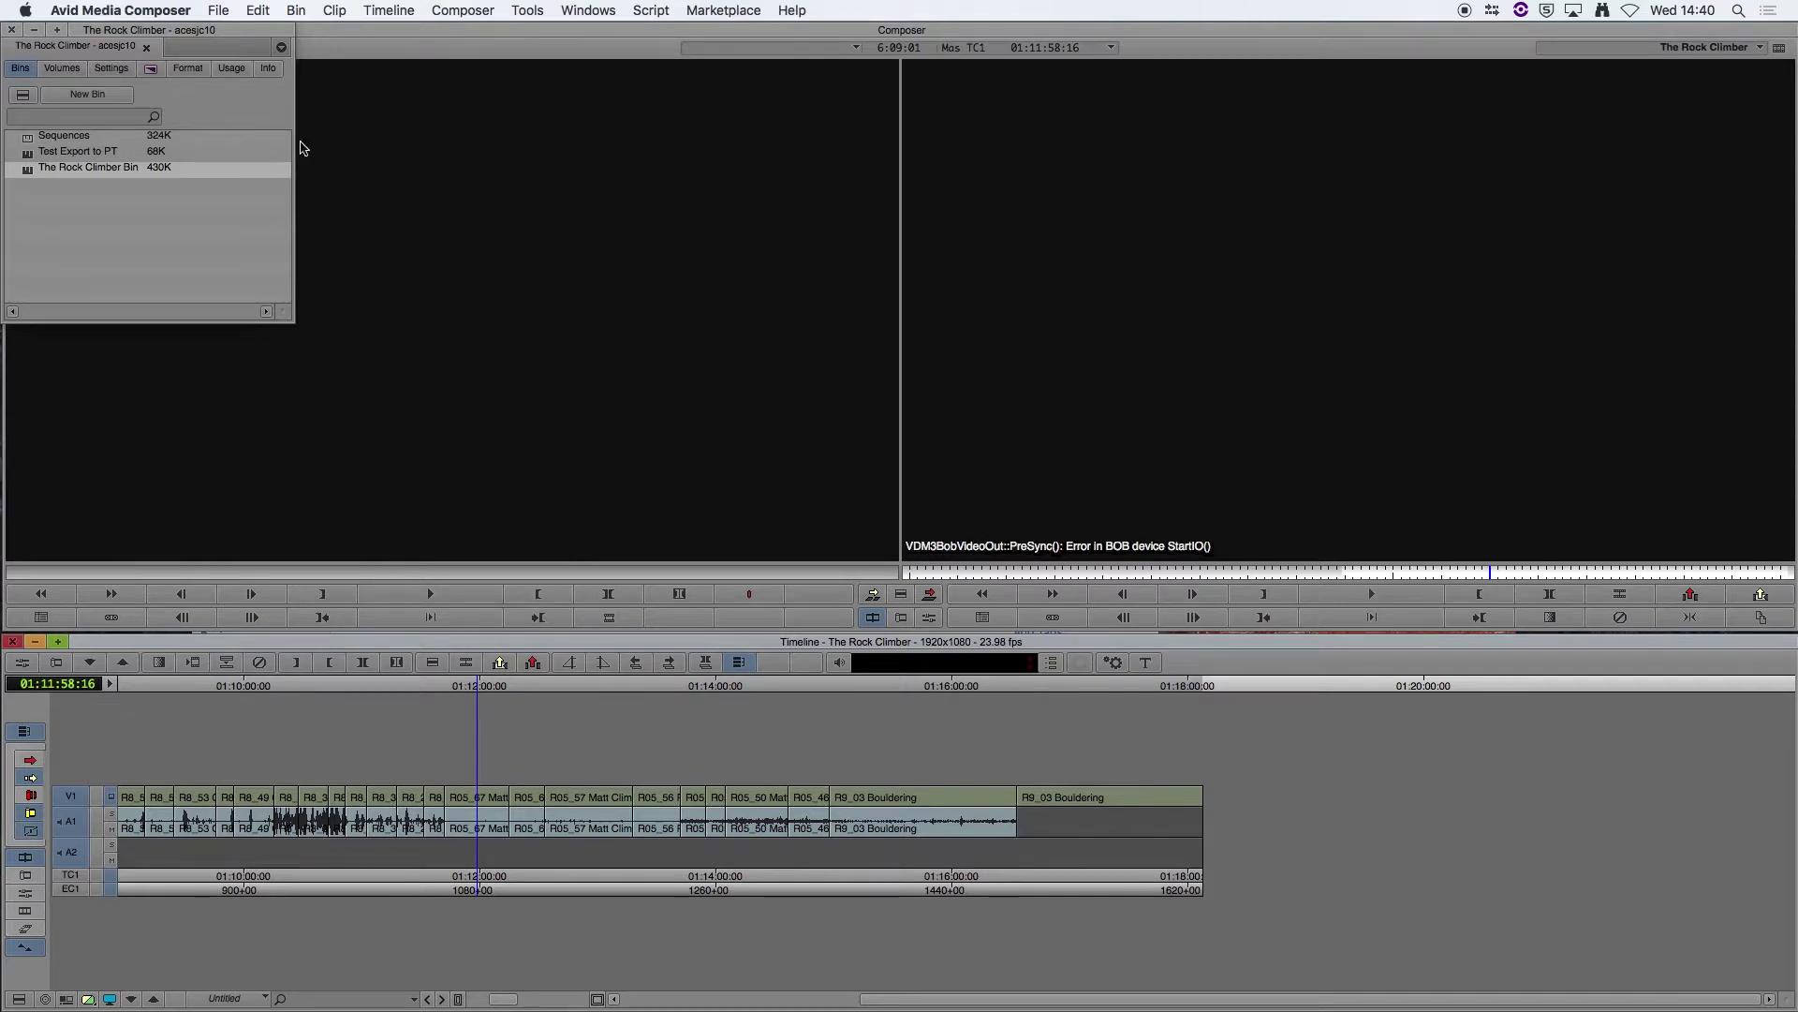
- Create a new bin from File > New and name it 'Export for Pro Tools'
{"action": "left_click", "coordinate": [296, 9]}
{"action": "mouse_move", "coordinate": [228, 32]}
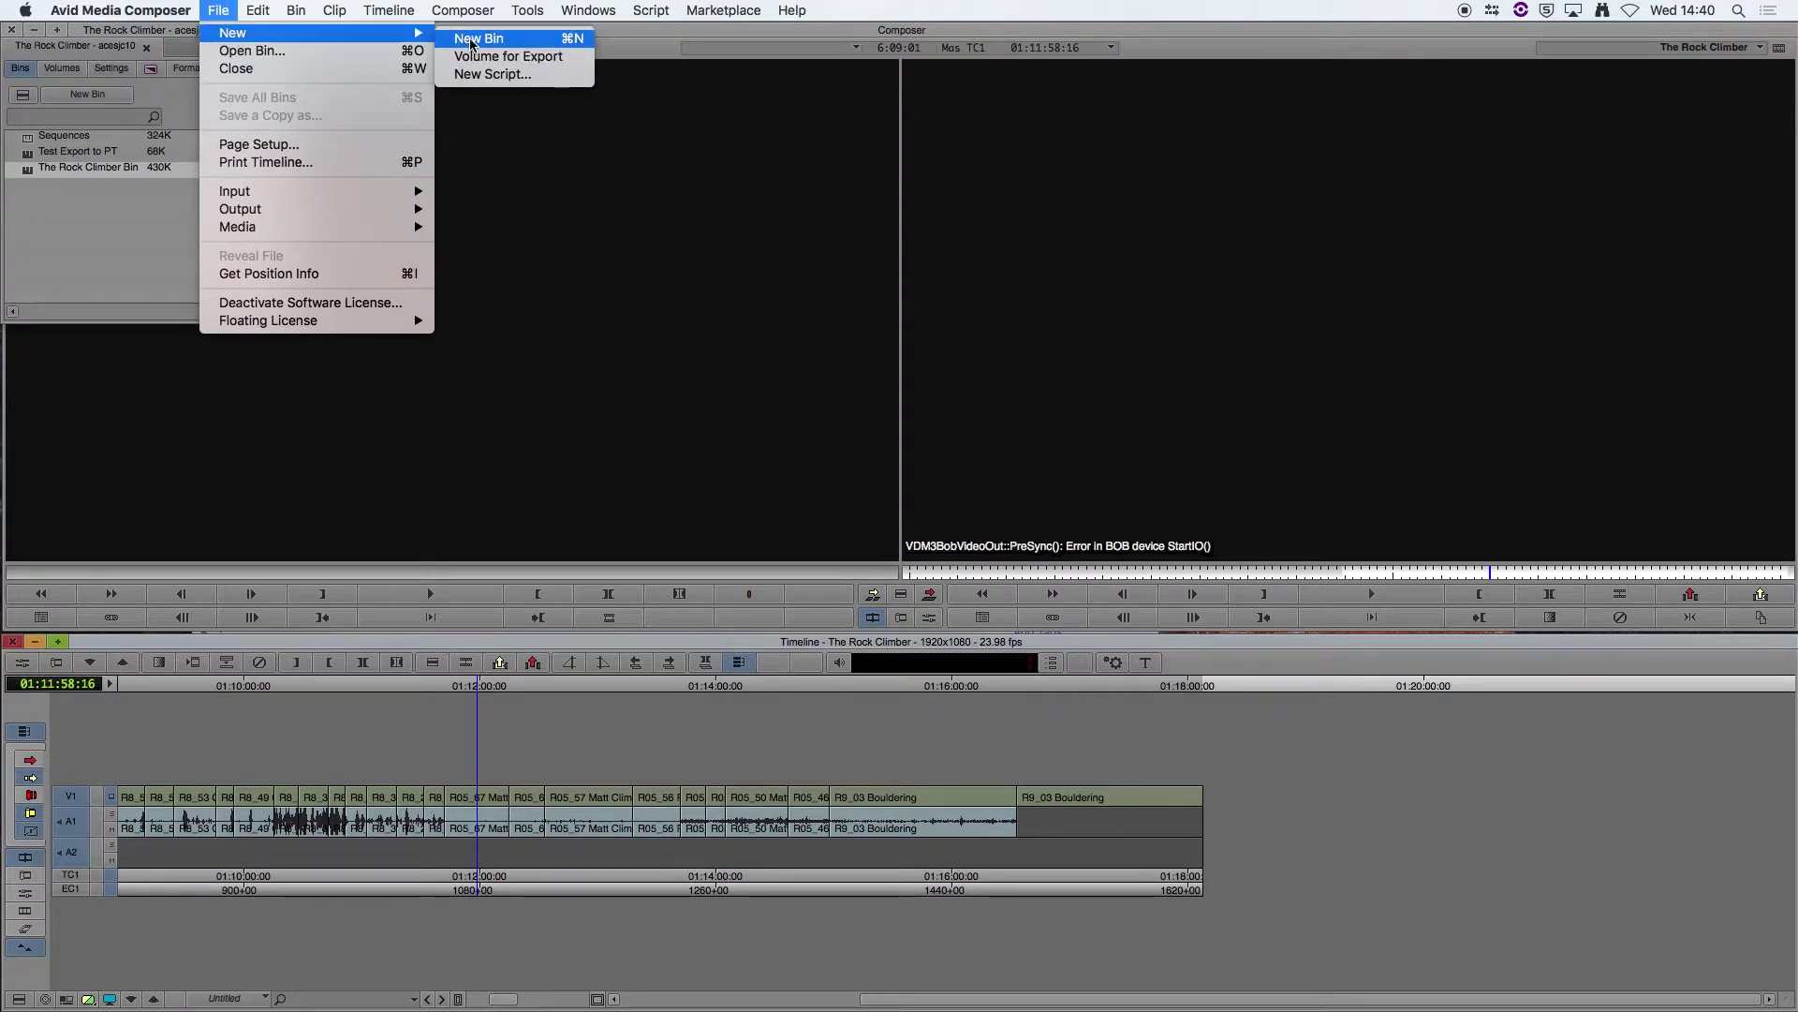
{"action": "left_click", "coordinate": [471, 42]}
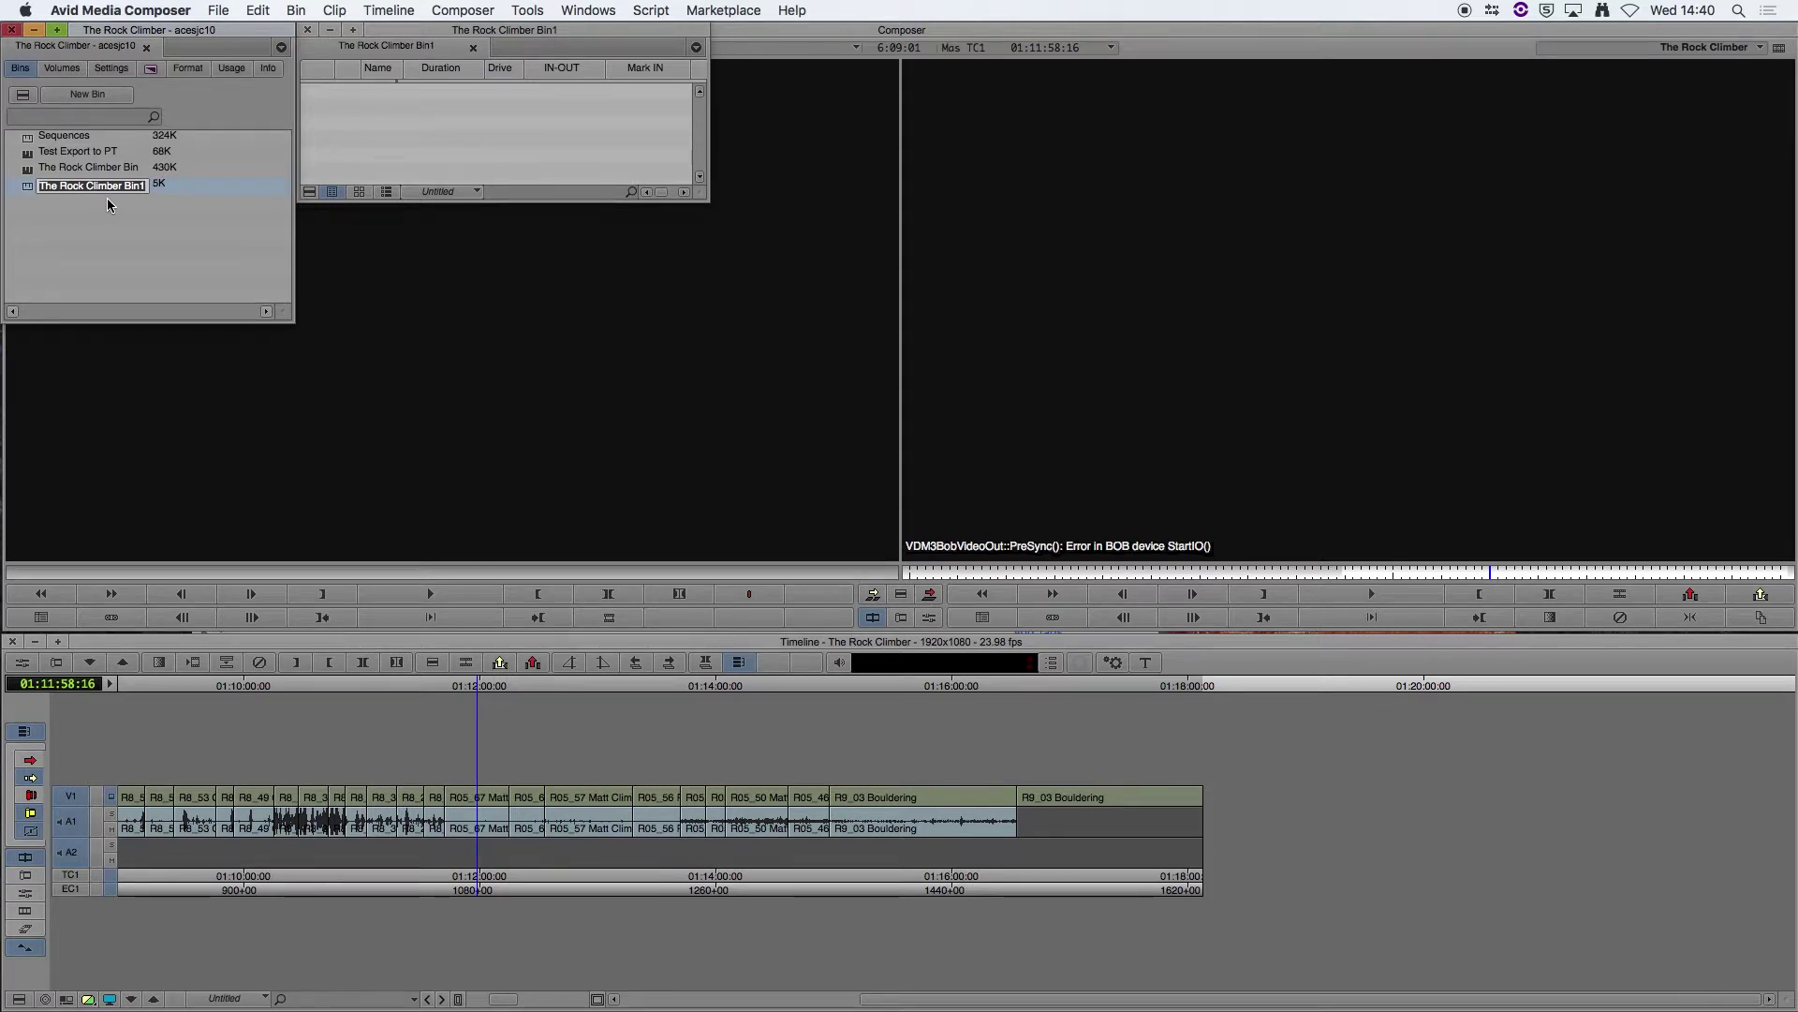
{"action": "type", "text": "Export for Pro Tools"}
{"action": "left_click", "coordinate": [105, 199]}
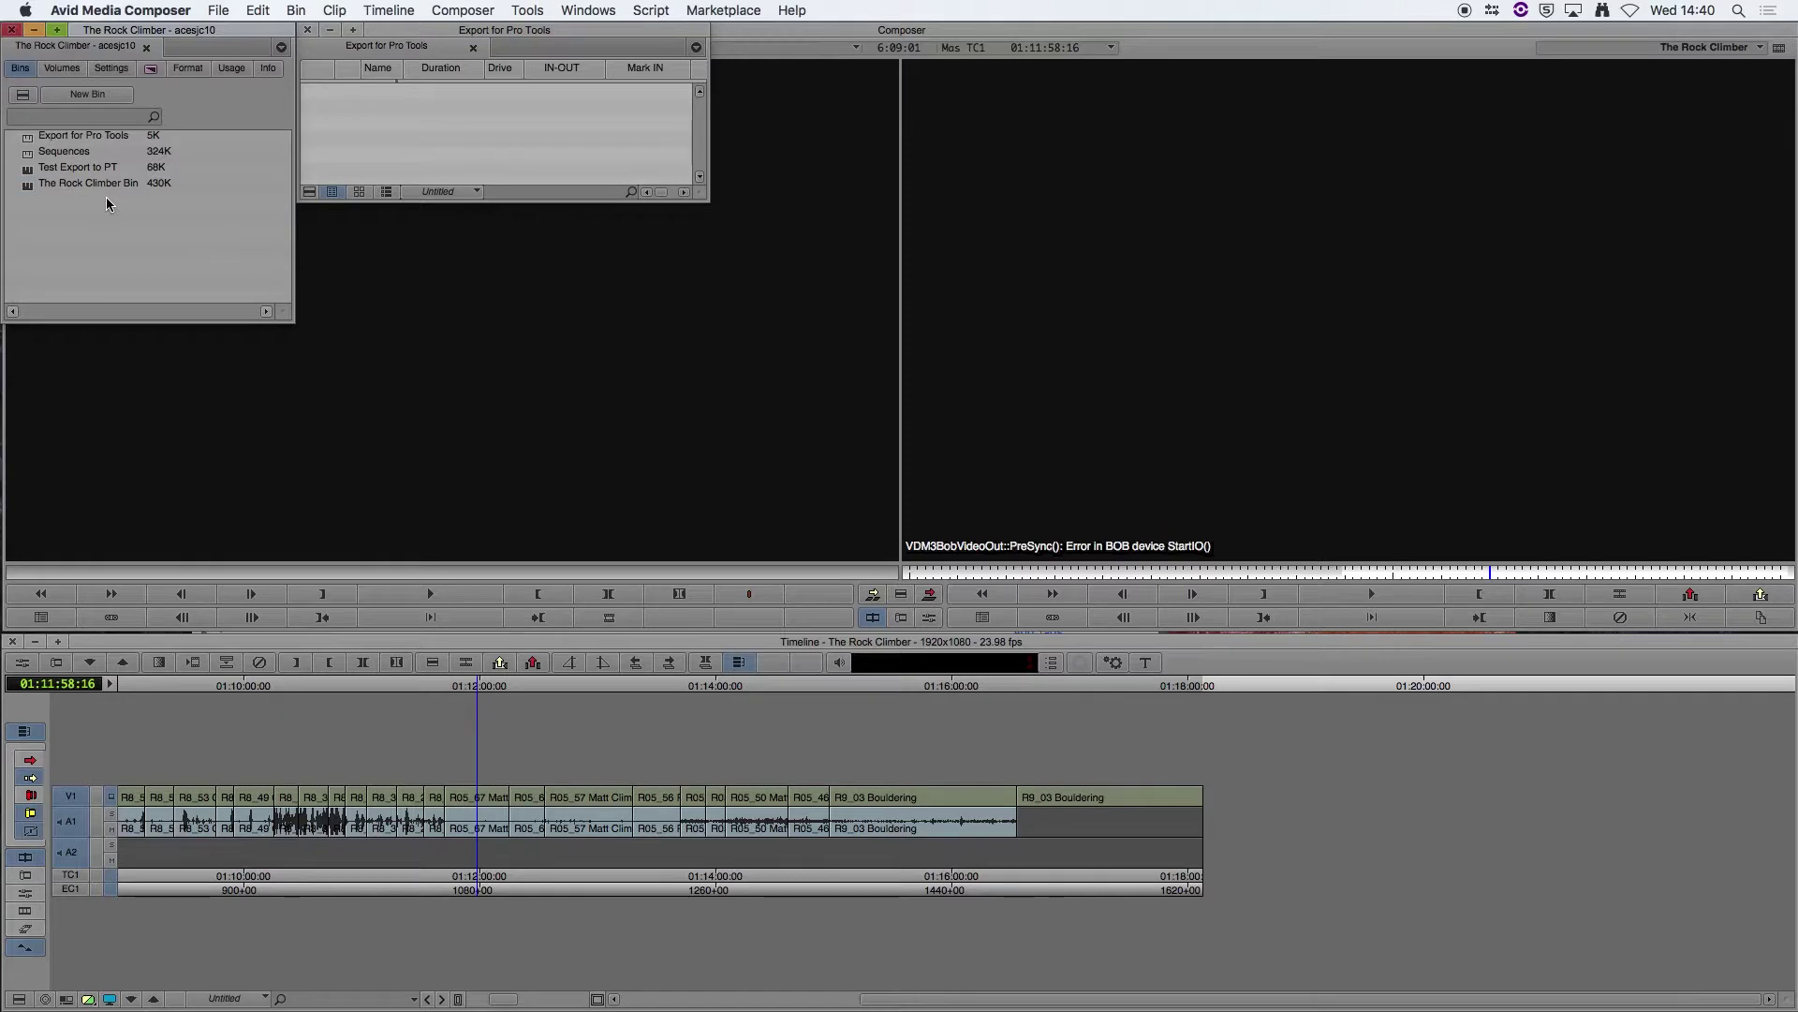
- Copy The Rock Climber from Sequences into Export for Pro Tools and load The Rock Climber.Copy.01
{"action": "left_click", "coordinate": [26, 157]}
{"action": "double_click", "coordinate": [27, 159]}
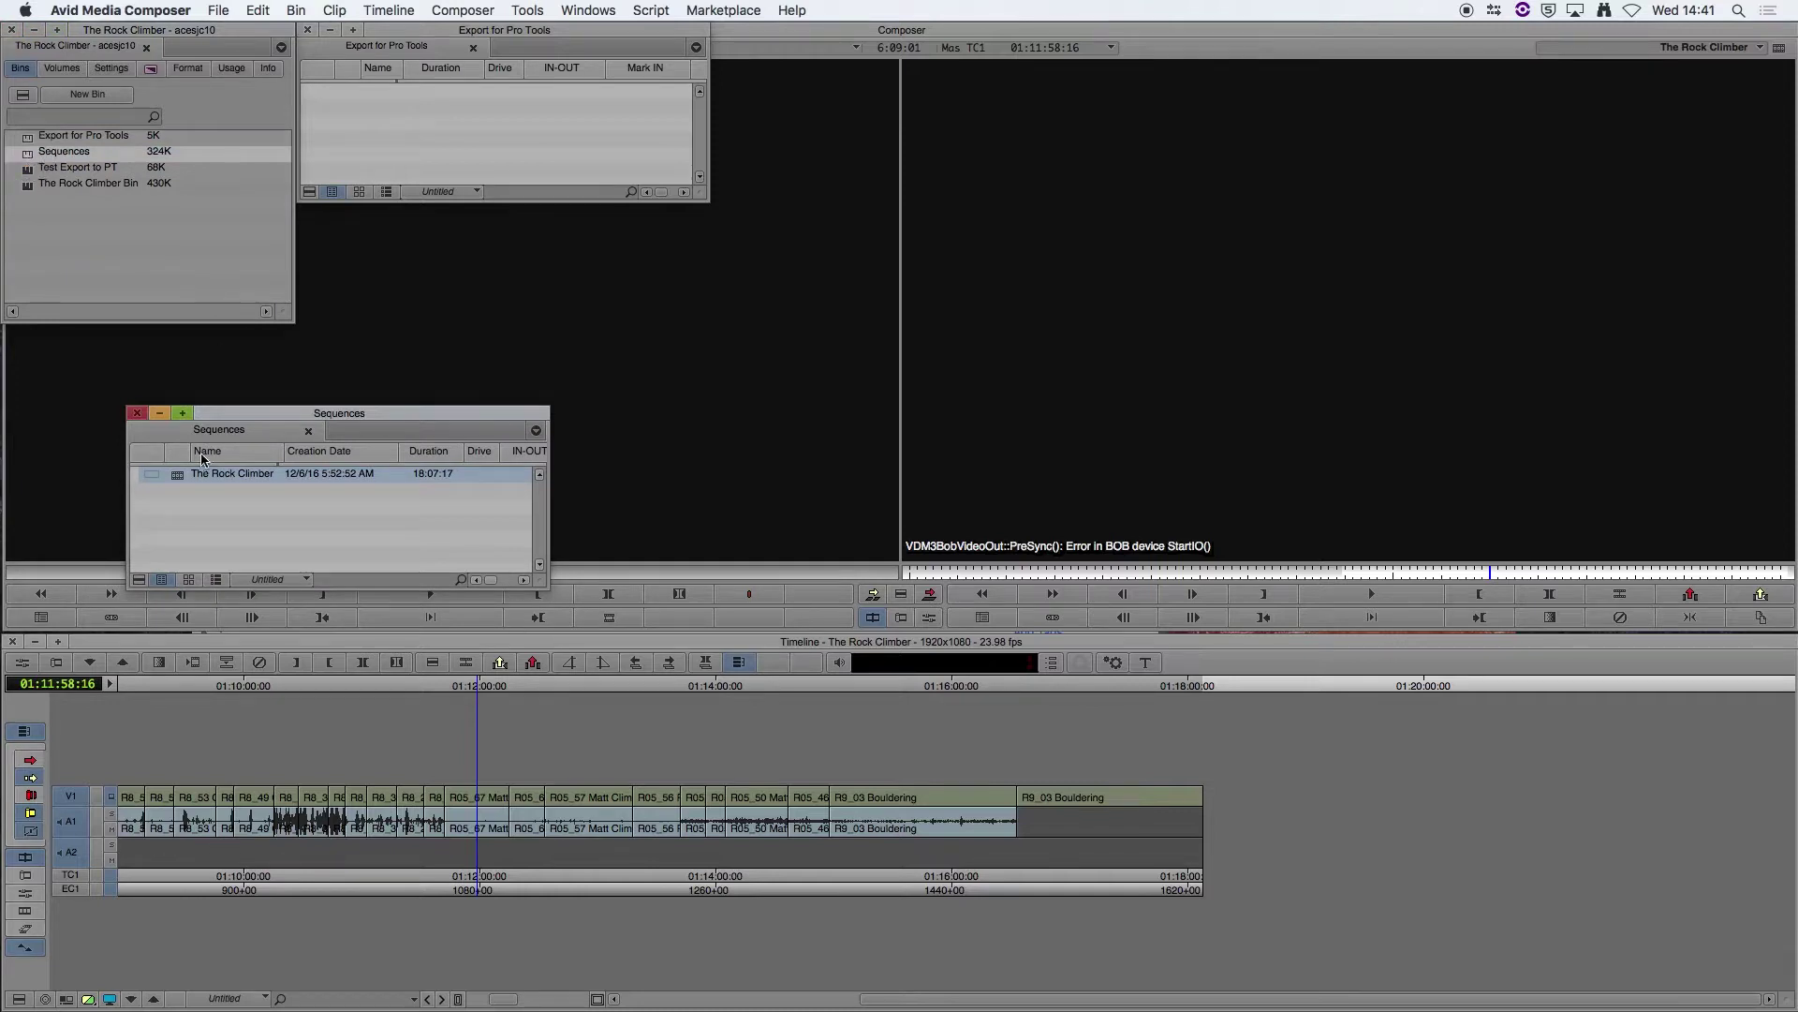
{"action": "left_click_drag", "start_coordinate": [183, 485], "coordinate": [397, 124]}
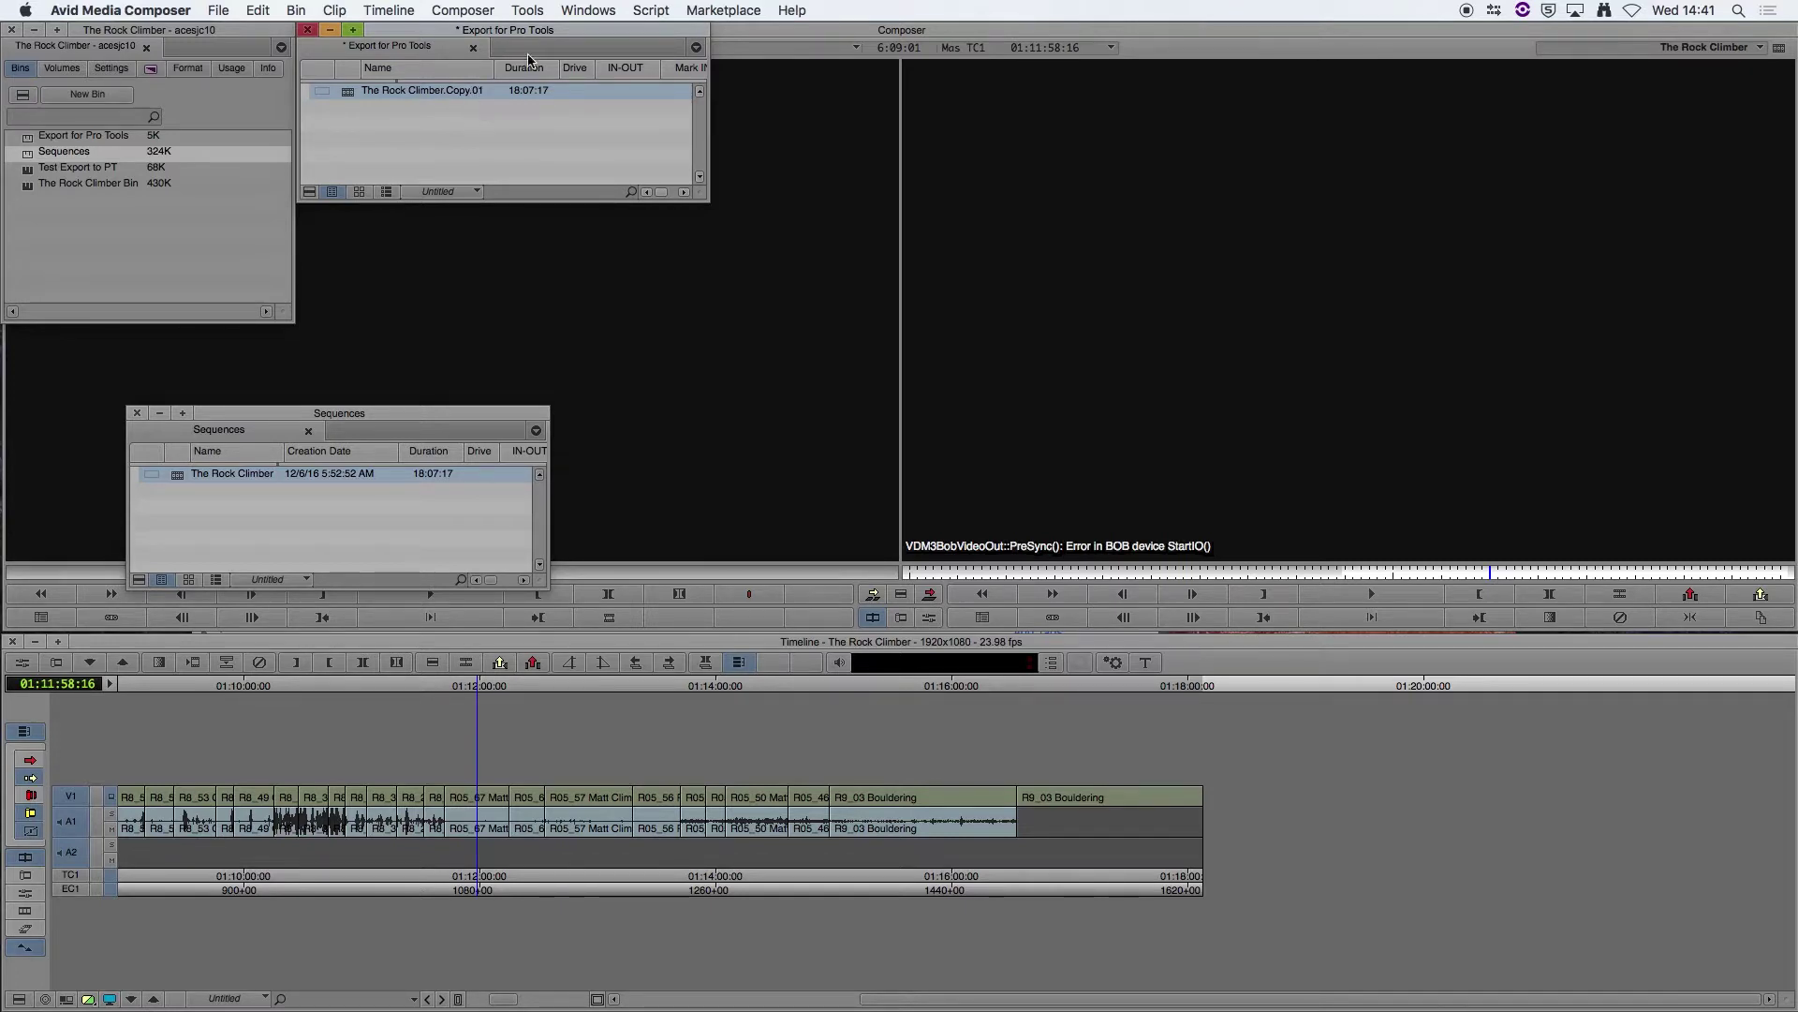
{"action": "left_click", "coordinate": [353, 97]}
{"action": "double_click", "coordinate": [353, 98]}
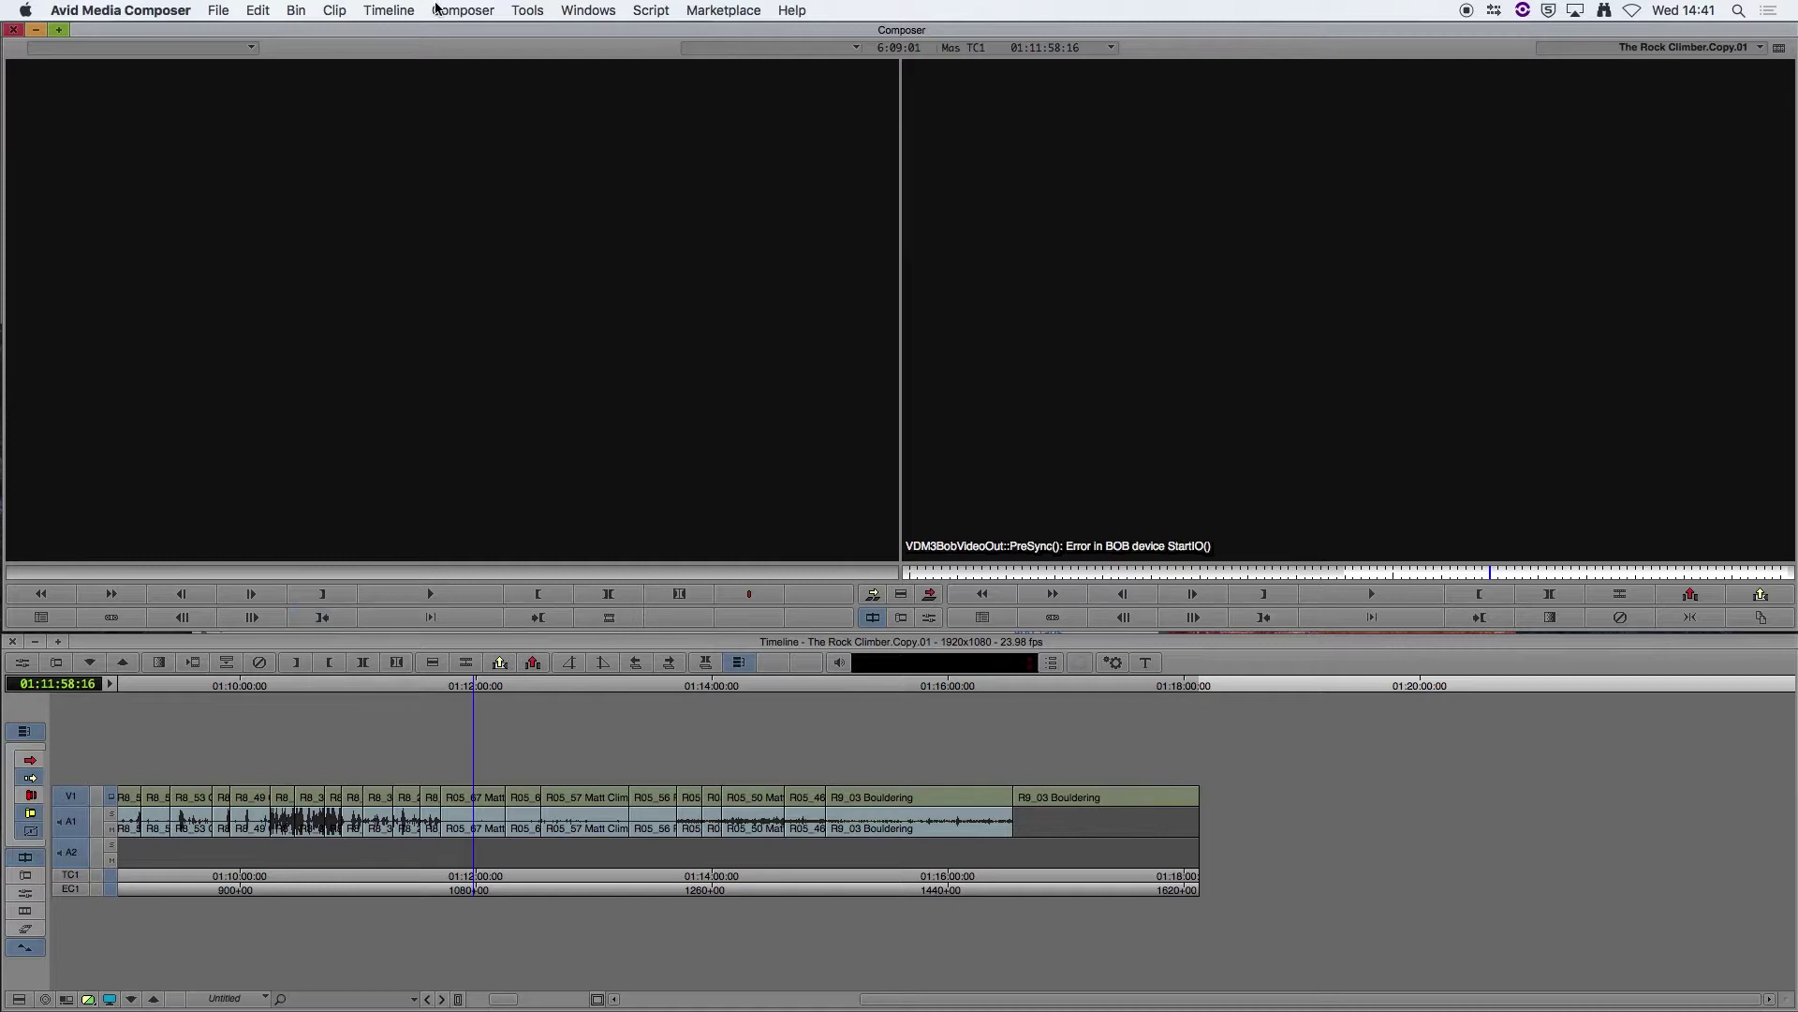
- Add a new V2 video track to The Rock Climber.Copy.01 via Timeline > New > Video Track
{"action": "left_click", "coordinate": [387, 9]}
{"action": "mouse_move", "coordinate": [388, 33]}
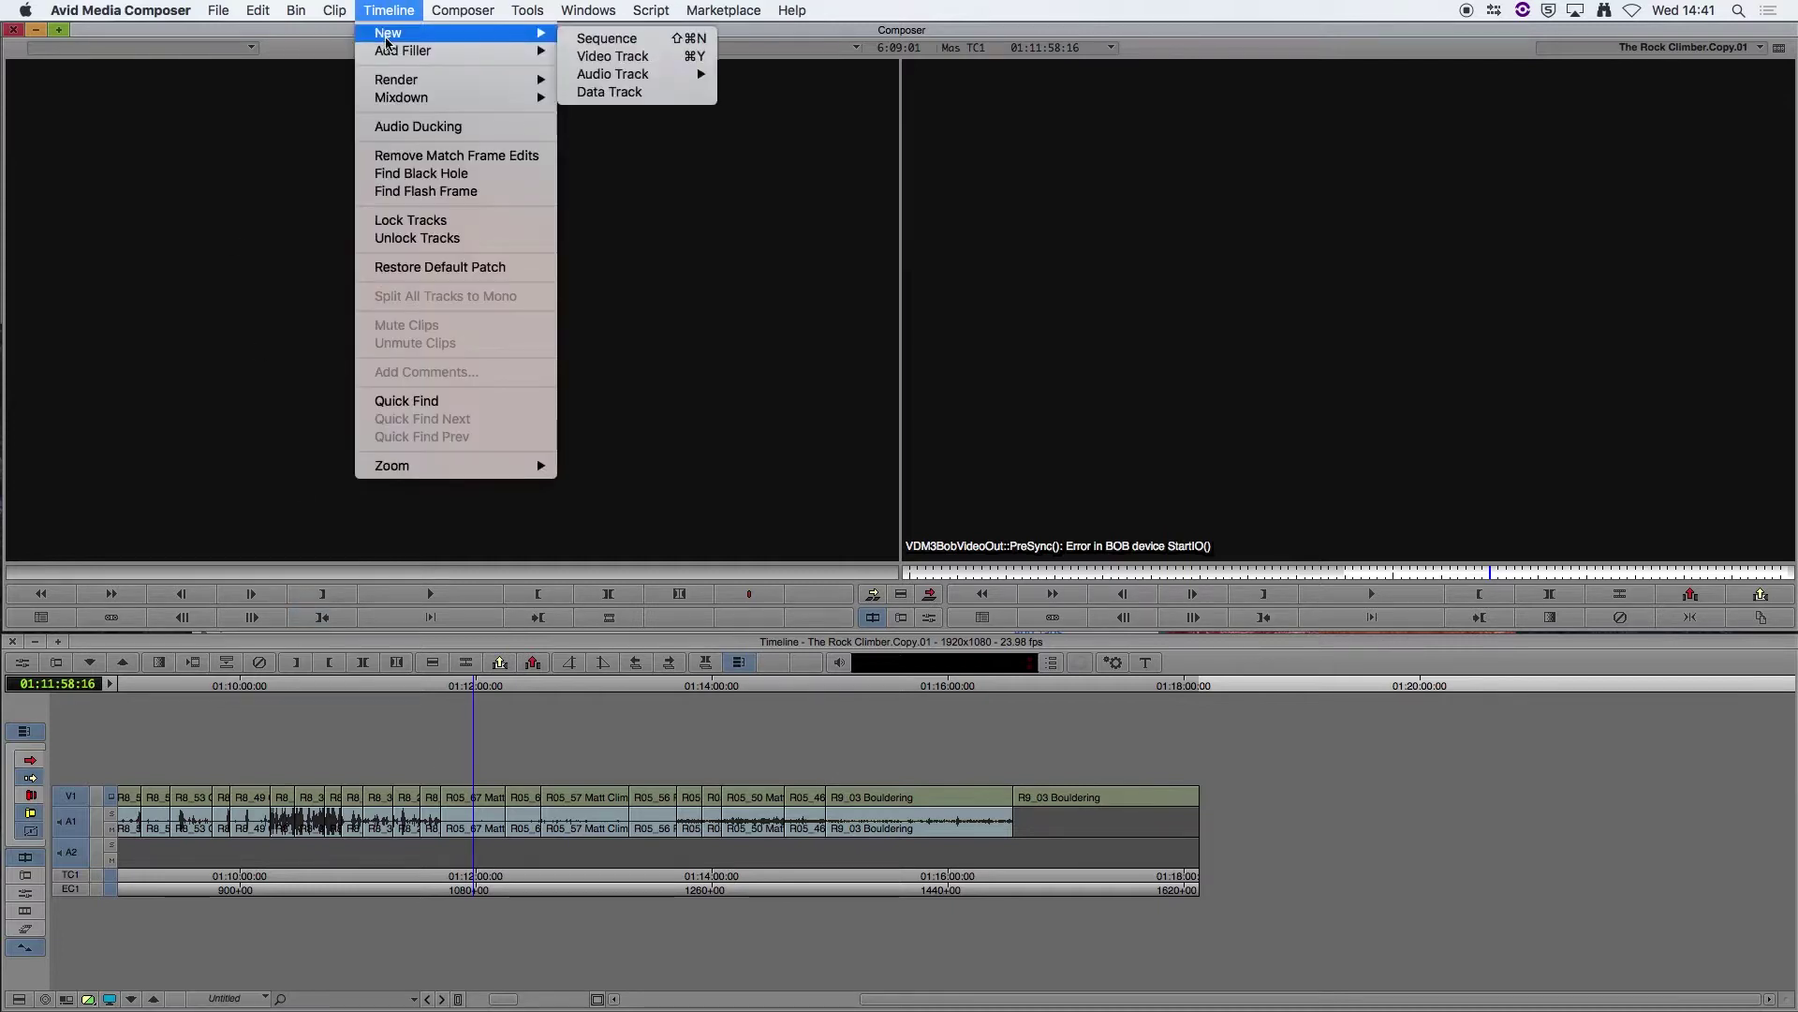
{"action": "left_click", "coordinate": [646, 58]}
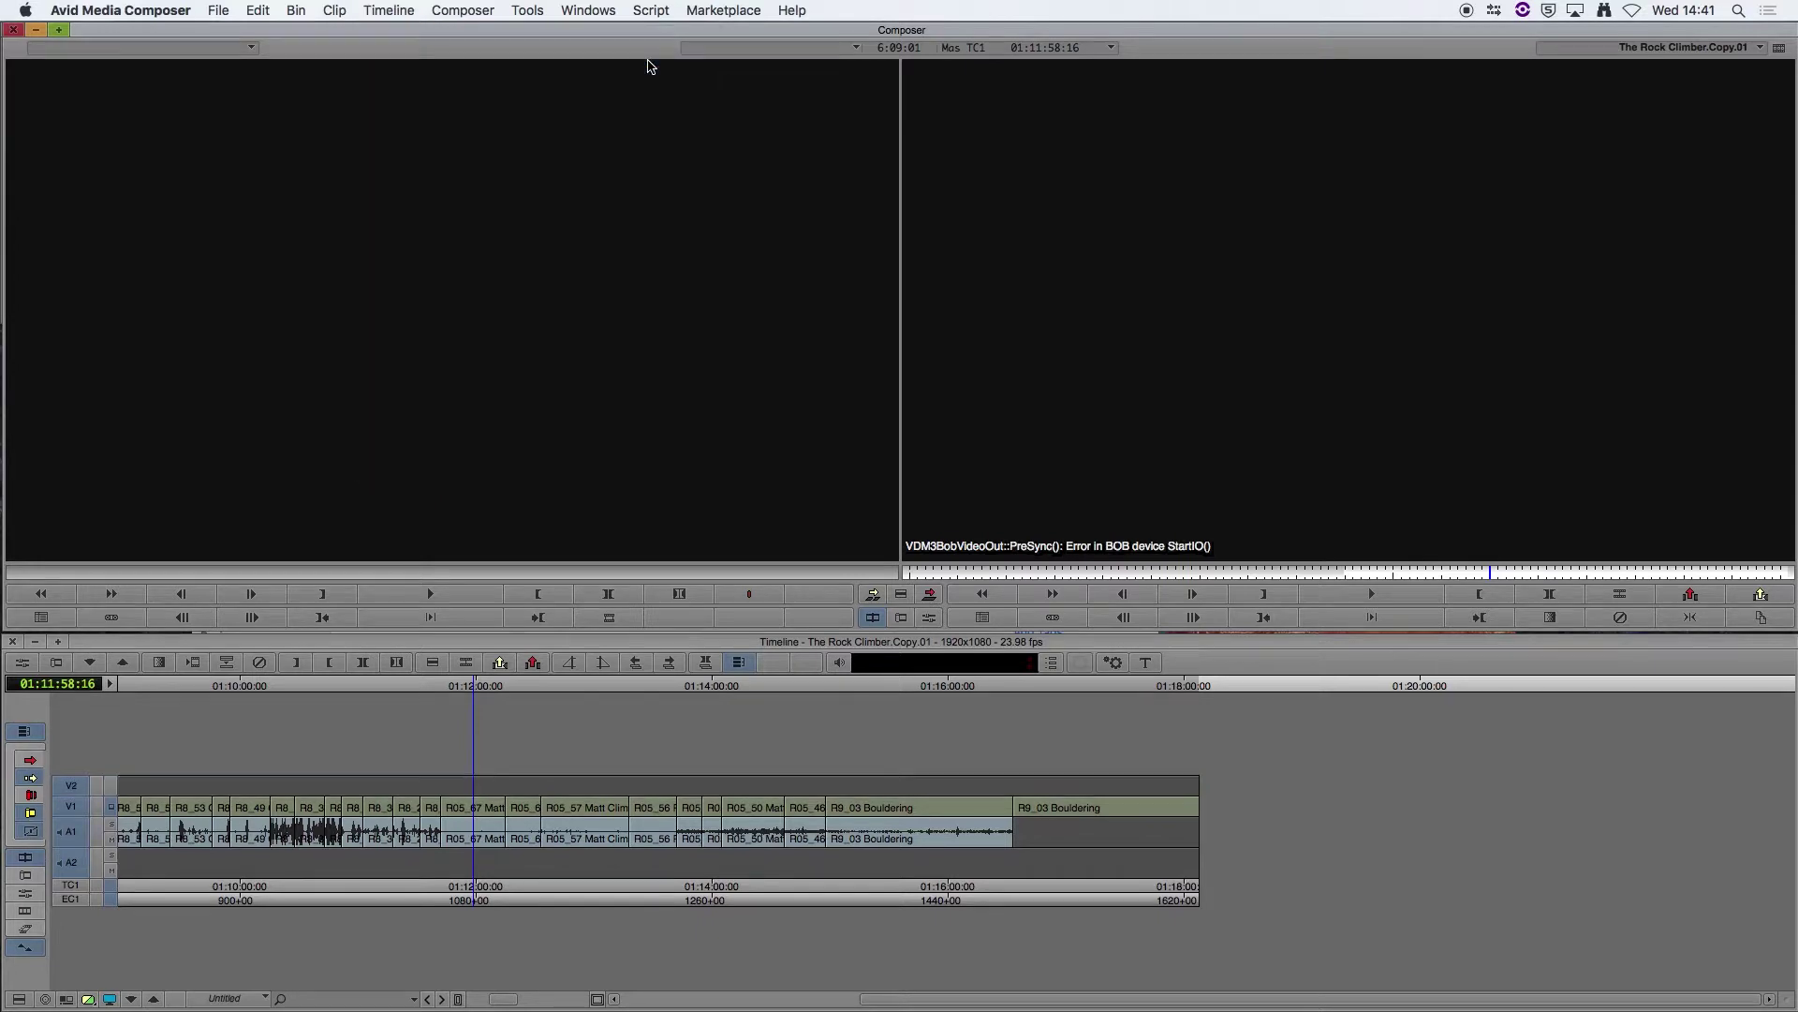
{"action": "left_click", "coordinate": [113, 792]}
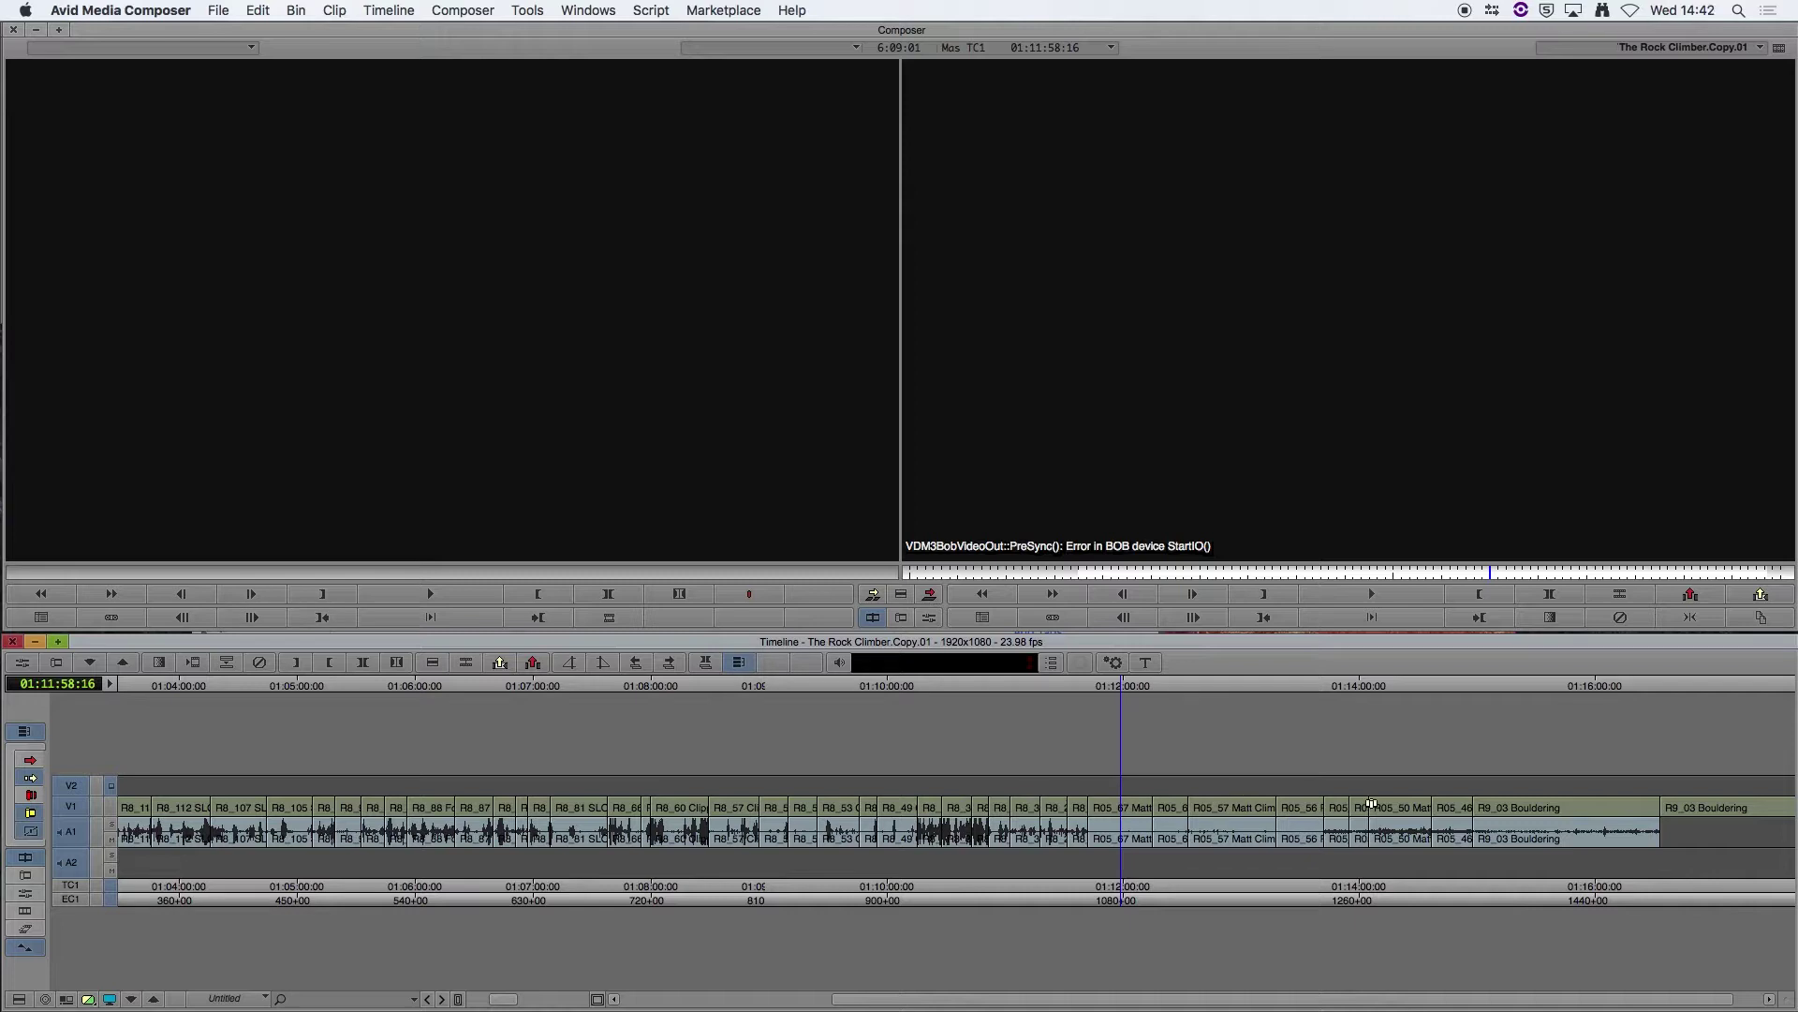
- Delete every clip after 01:02:22:07 and return to the start of the sequence
{"action": "left_click", "coordinate": [1706, 807]}
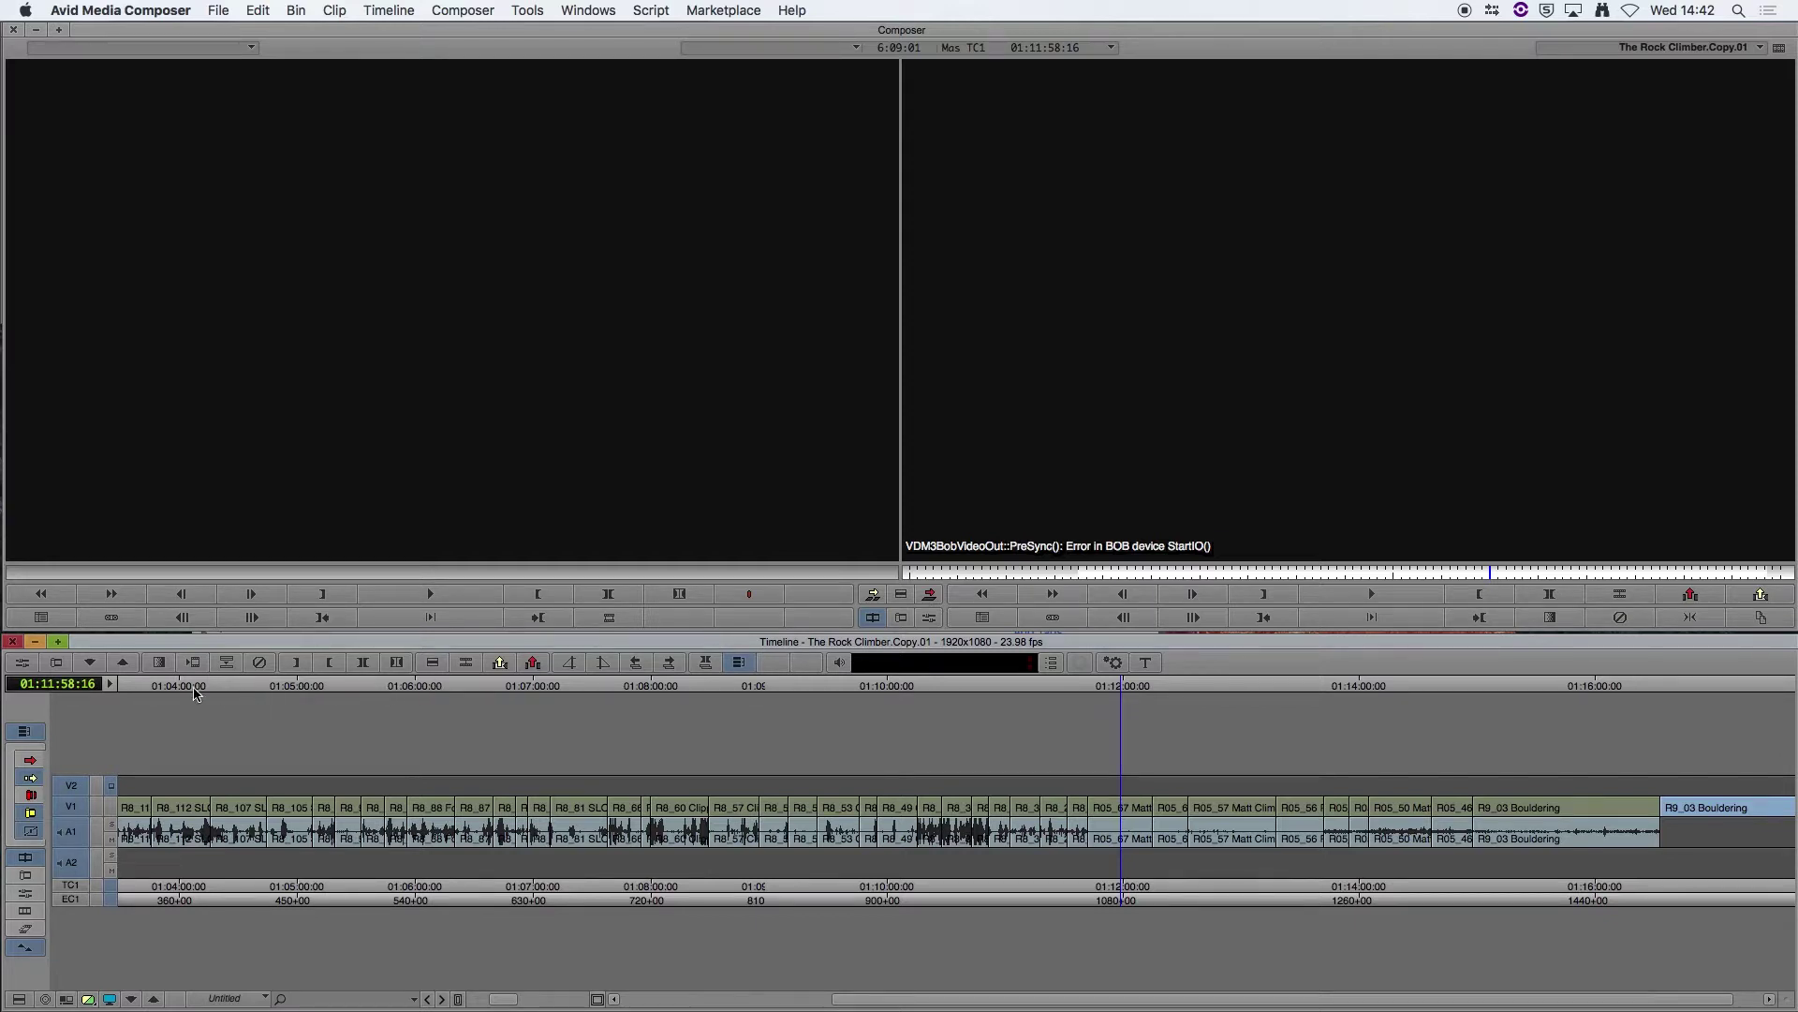
{"action": "key", "text": "super+bracketleft"}
{"action": "left_click", "coordinate": [340, 685]}
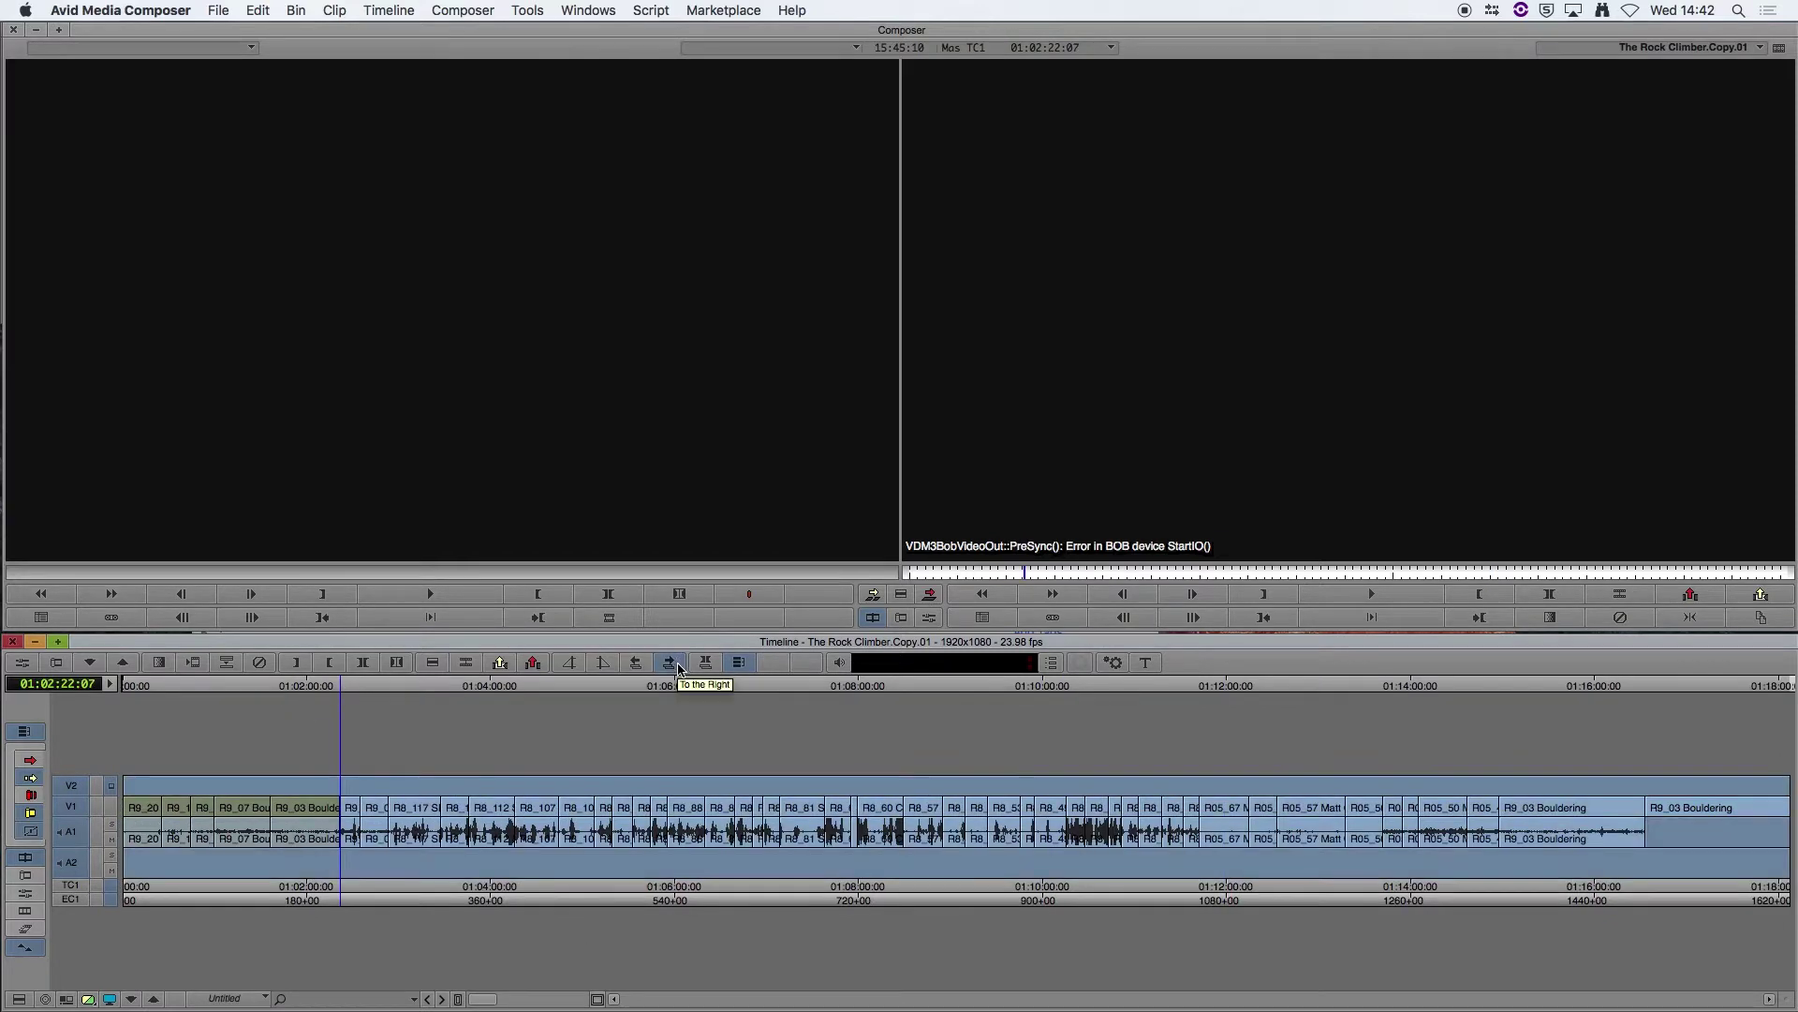
{"action": "key", "text": "Home"}
{"action": "key", "text": "super+bracketright"}
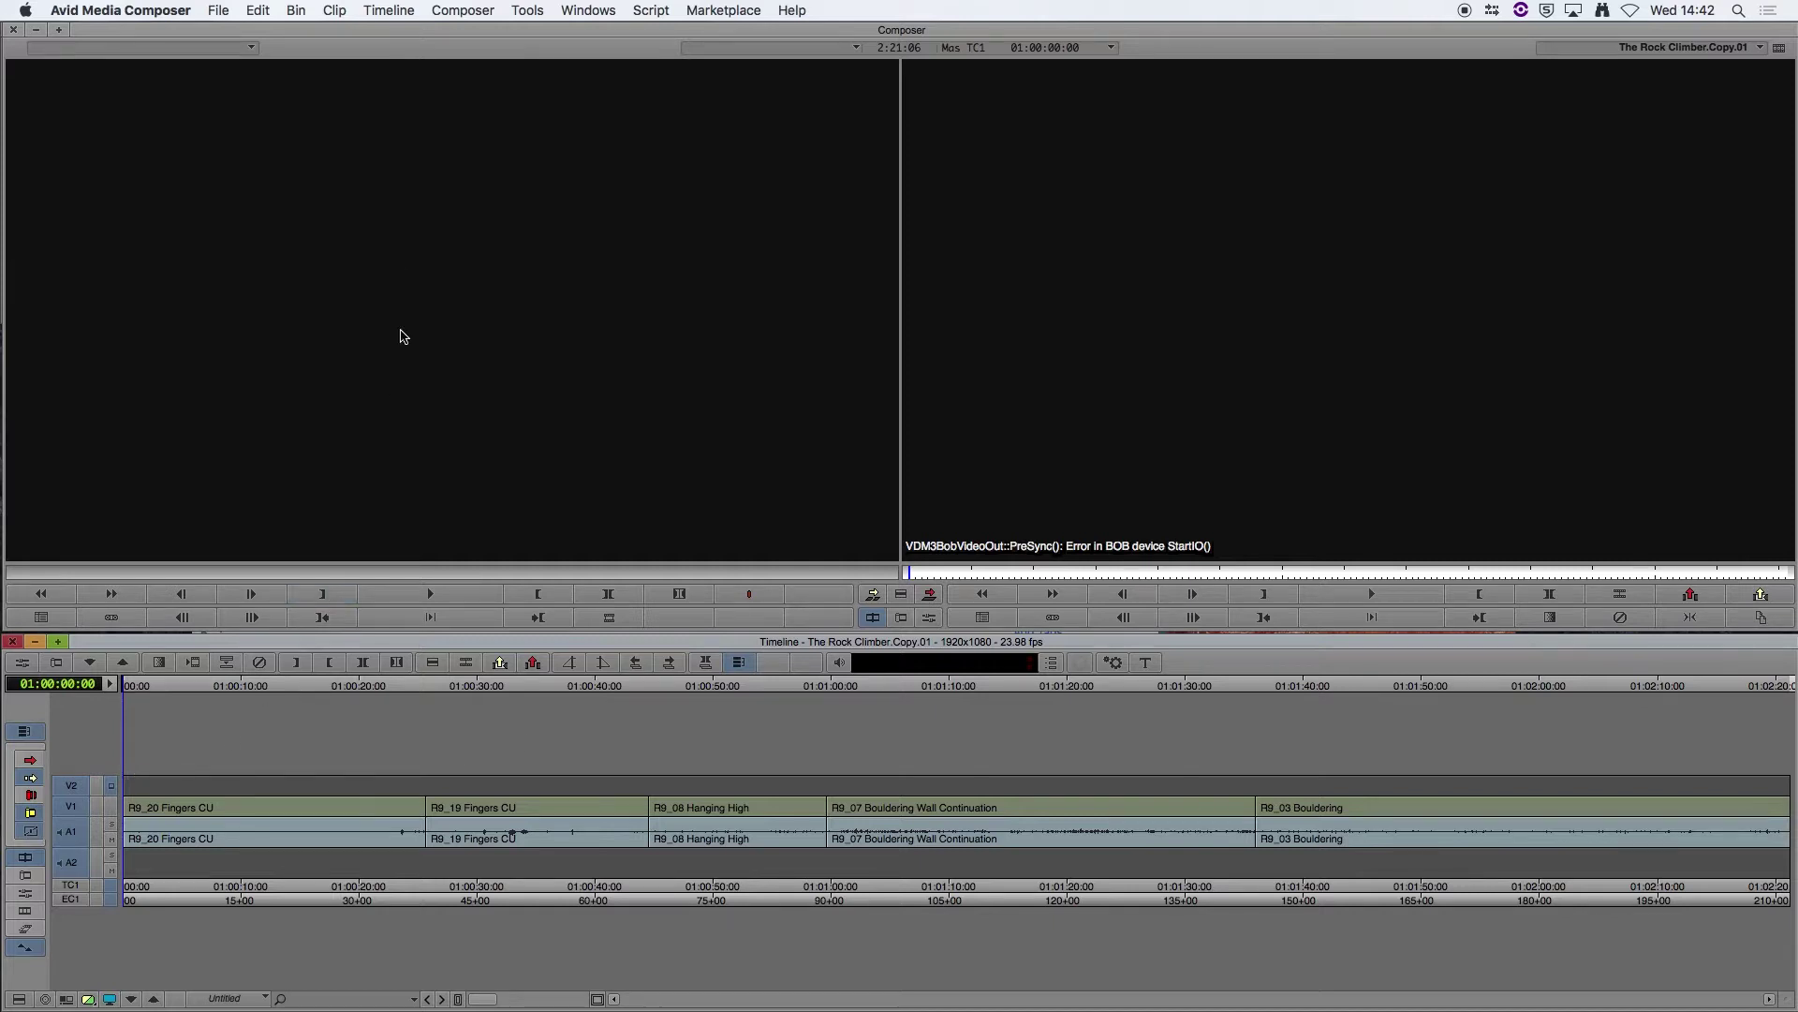
- Show the Effect Palette in the Project window and enlarge it
{"action": "left_click", "coordinate": [218, 10]}
{"action": "mouse_move", "coordinate": [134, 5]}
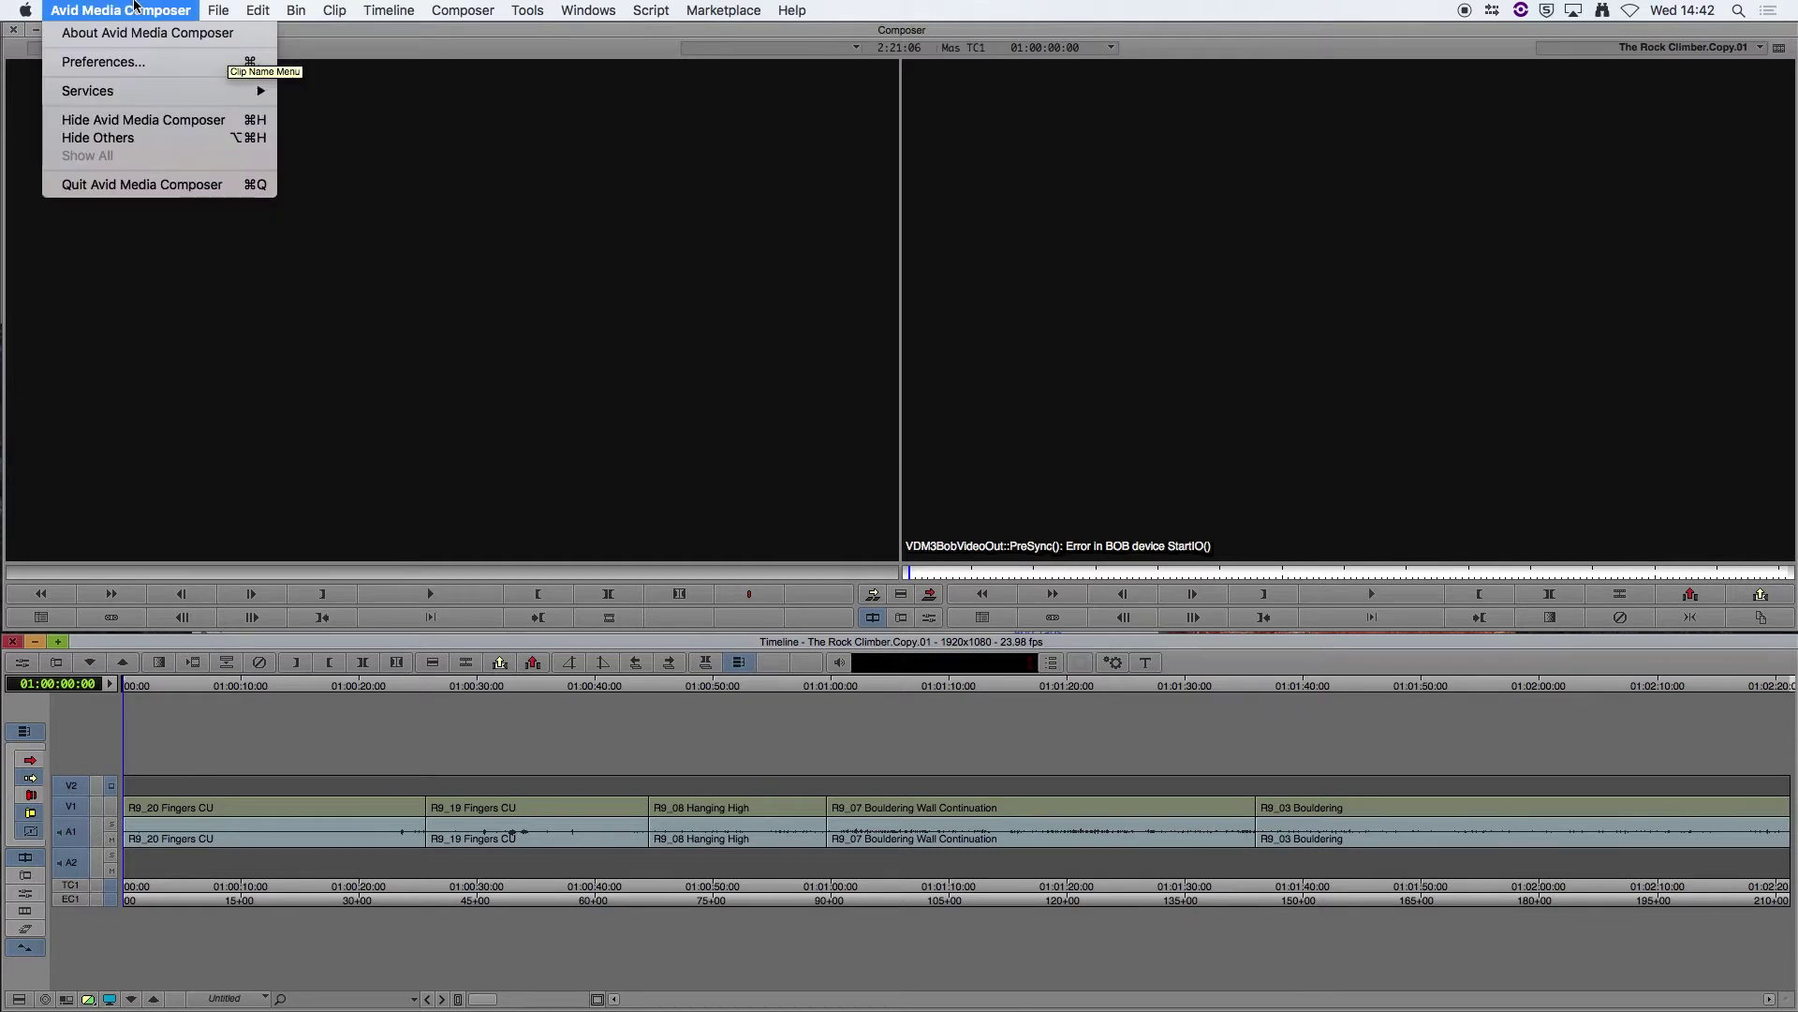
{"action": "left_click", "coordinate": [110, 64]}
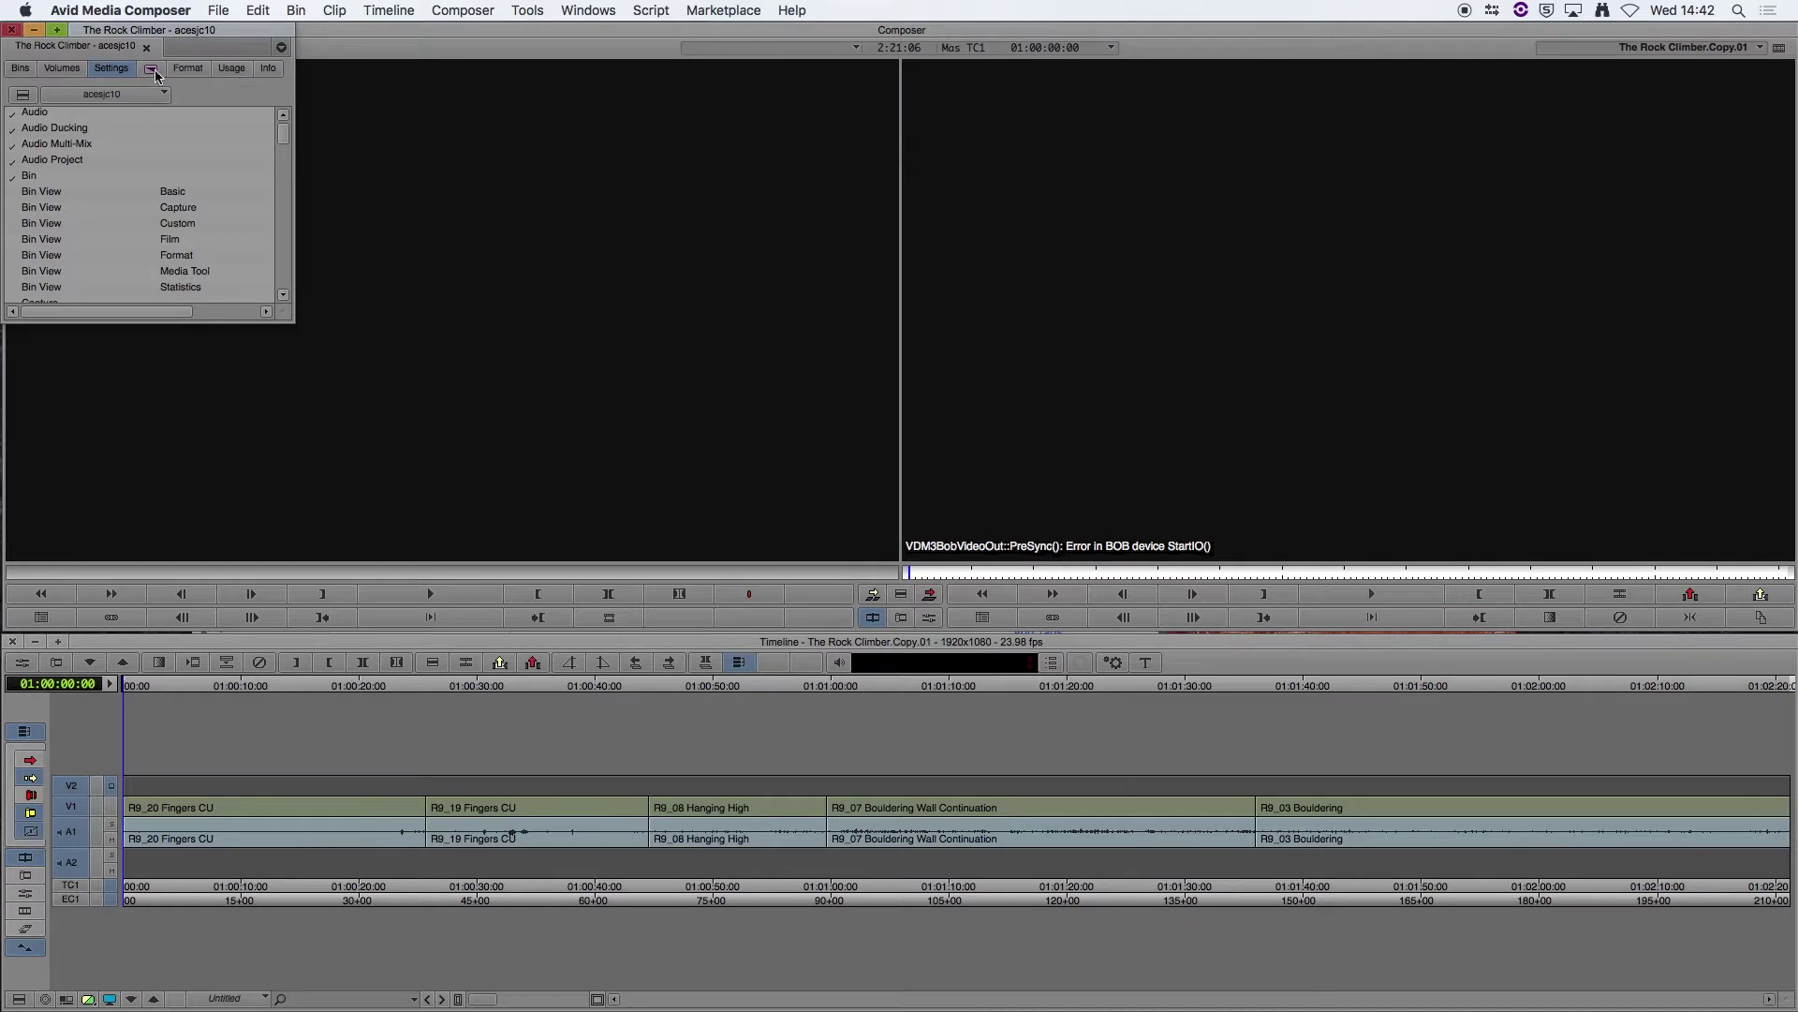
{"action": "left_click", "coordinate": [154, 75]}
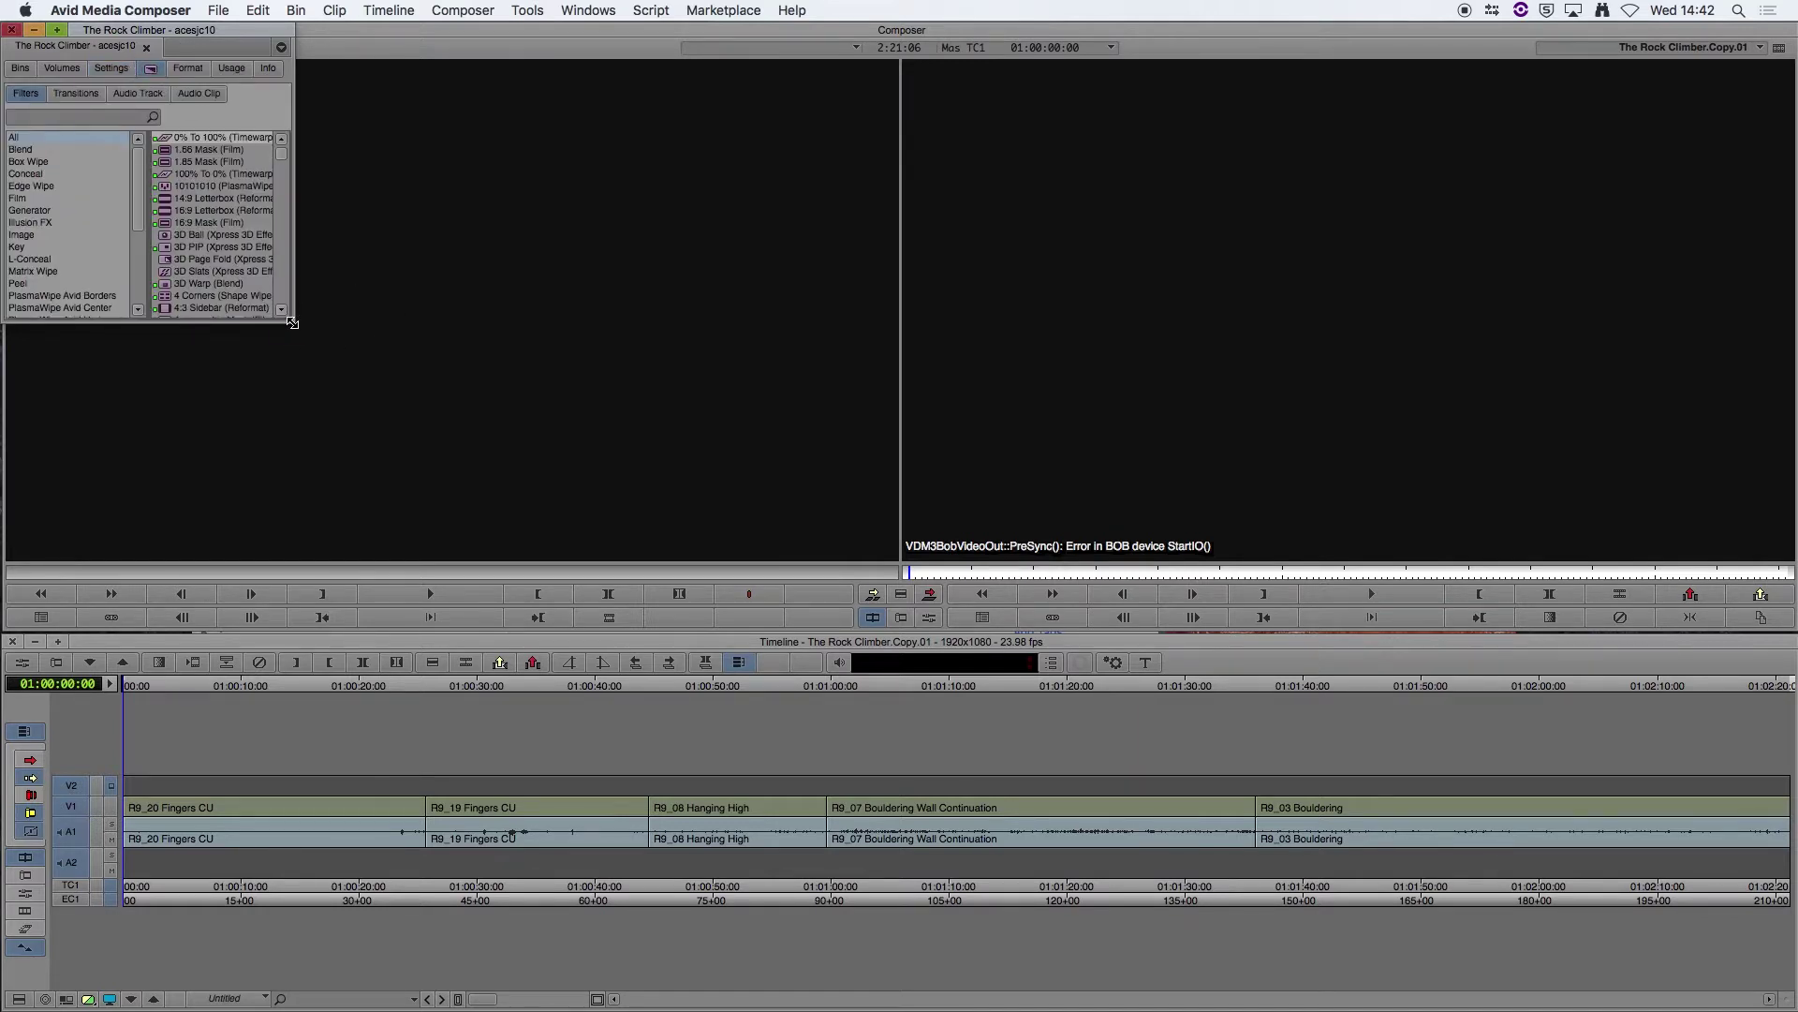
{"action": "left_click_drag", "start_coordinate": [293, 323], "coordinate": [633, 513]}
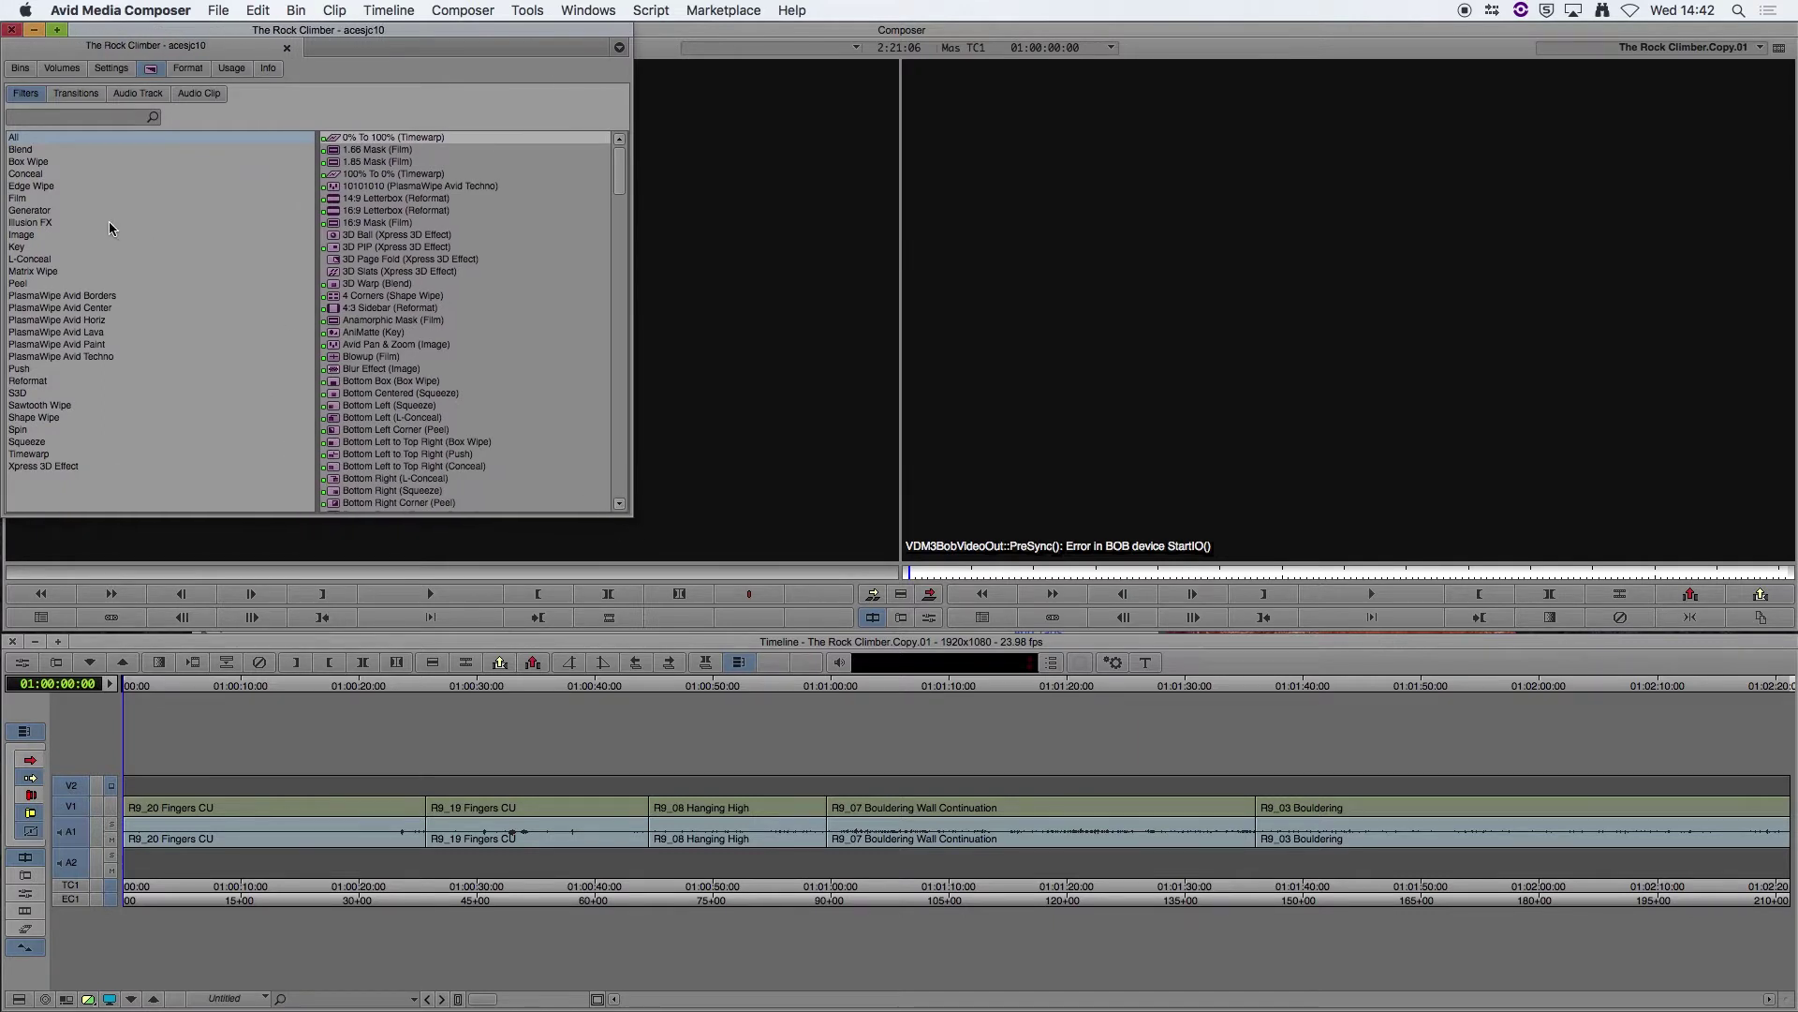
- Drag Timecode Burn-In from the Generator category onto the V2 track
{"action": "left_click", "coordinate": [30, 210]}
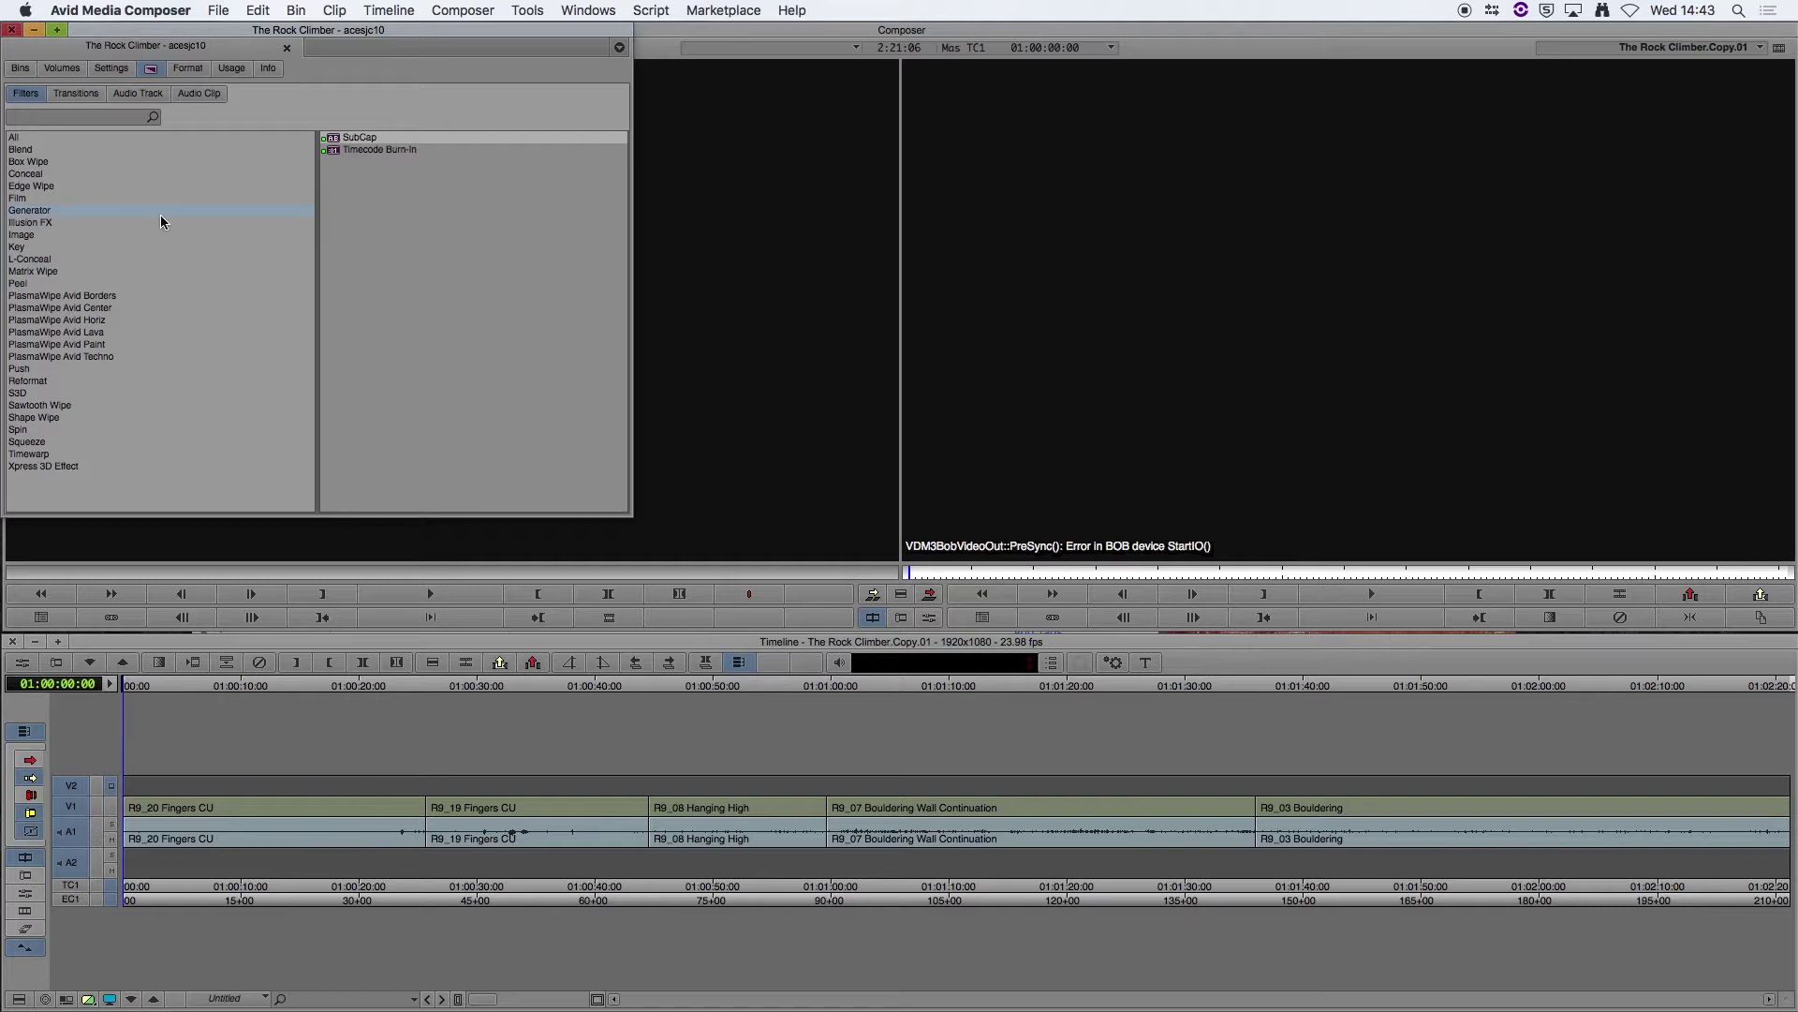
{"action": "left_click", "coordinate": [363, 151]}
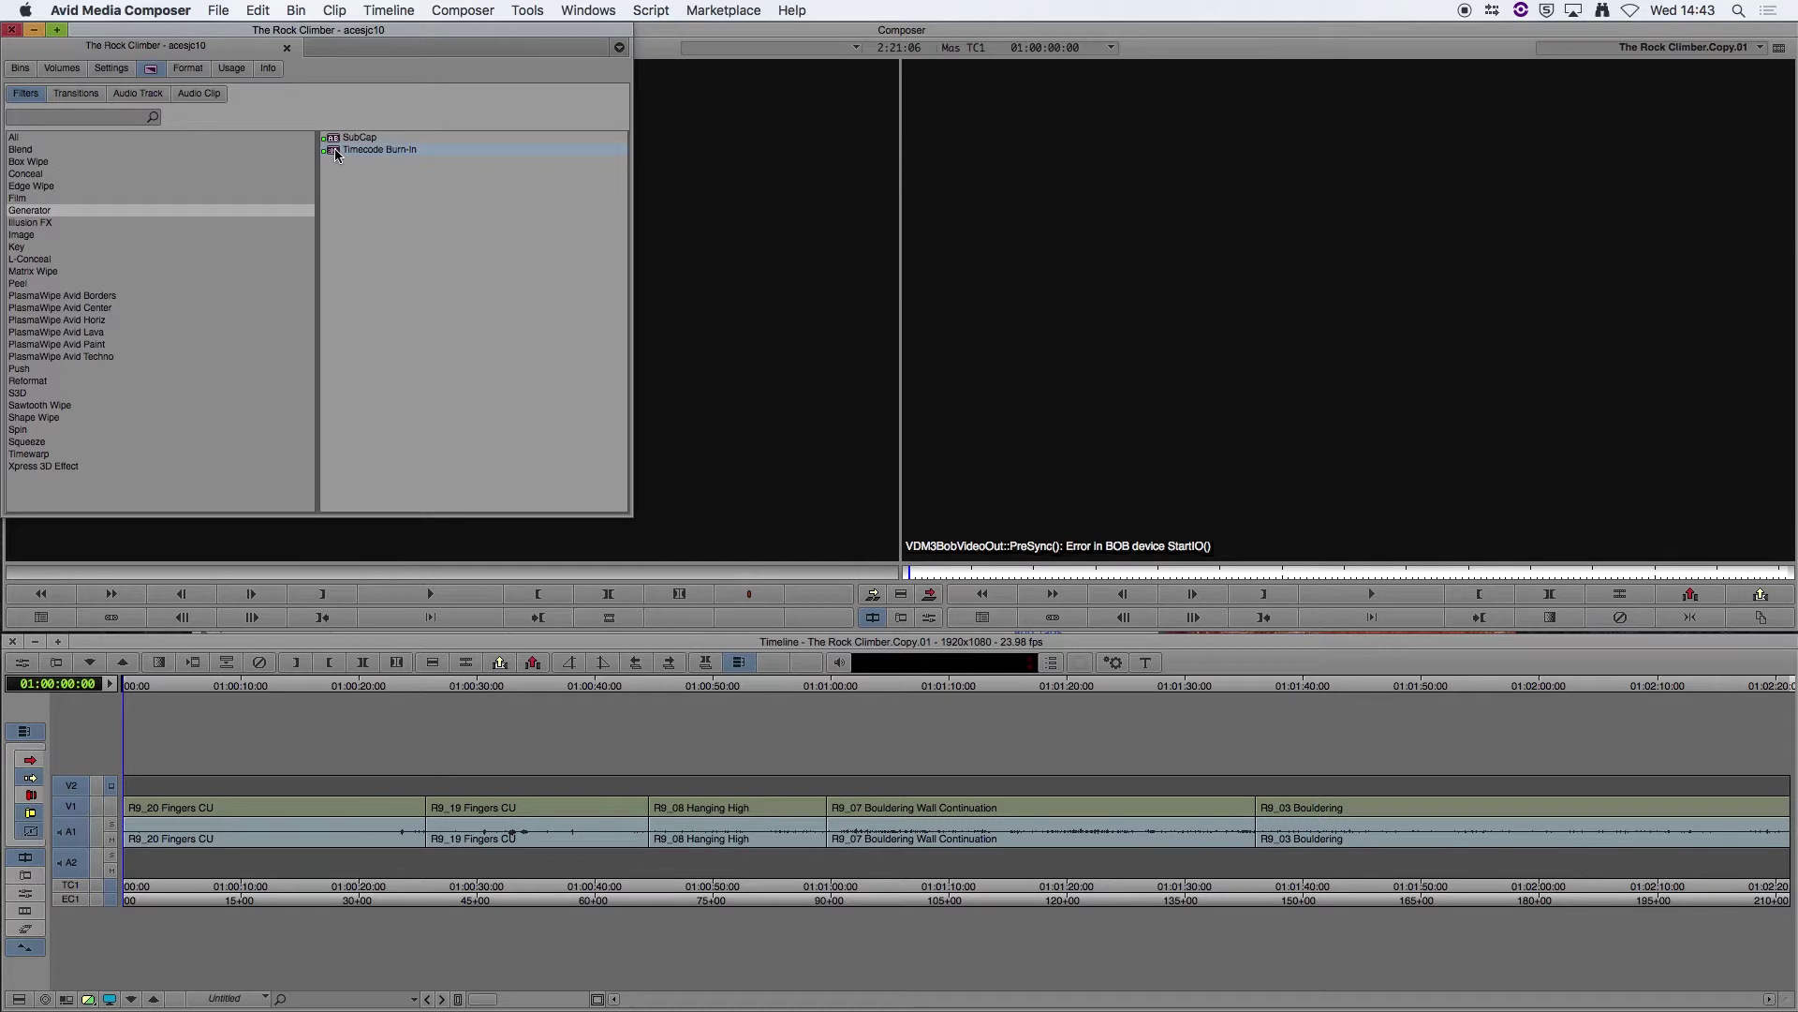
{"action": "mouse_move", "coordinate": [334, 148]}
{"action": "left_mouse_down"}
{"action": "mouse_move", "coordinate": [476, 287]}
{"action": "mouse_move", "coordinate": [346, 785]}
{"action": "left_mouse_up"}
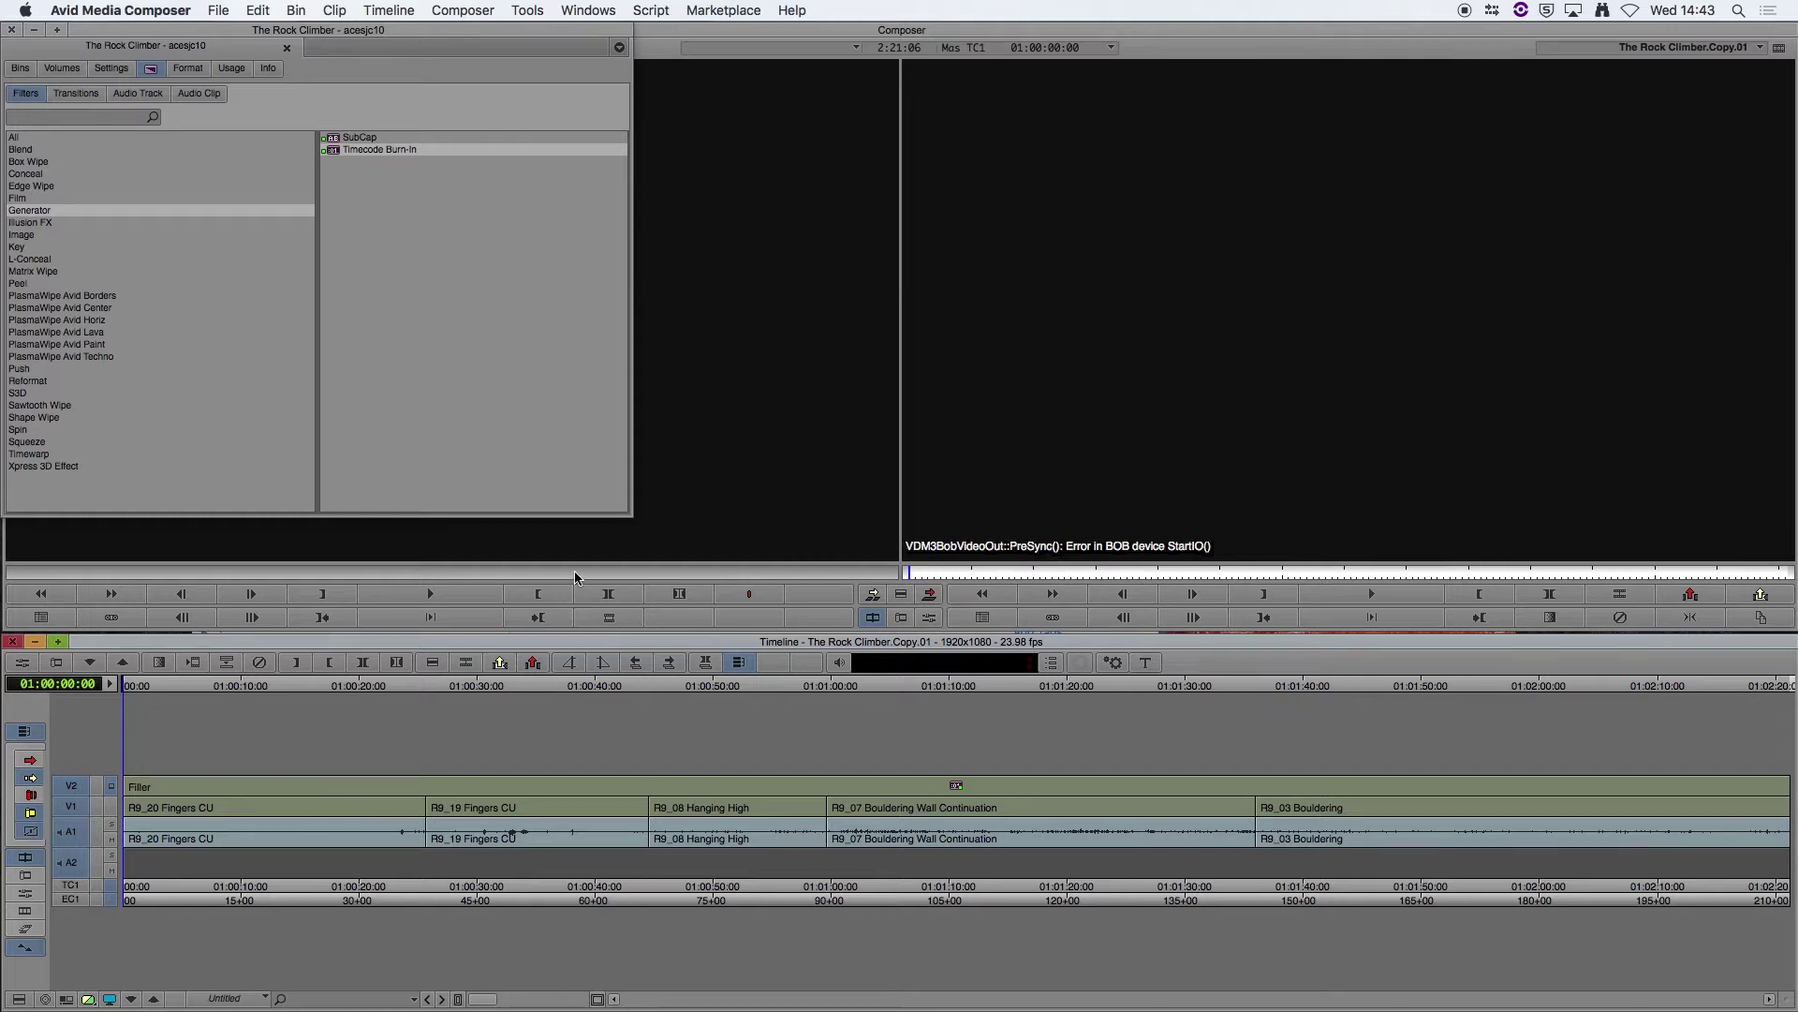
- Switch to the Effects Editing workspace and float the Effect Editor in its own window
{"action": "left_click", "coordinate": [590, 12]}
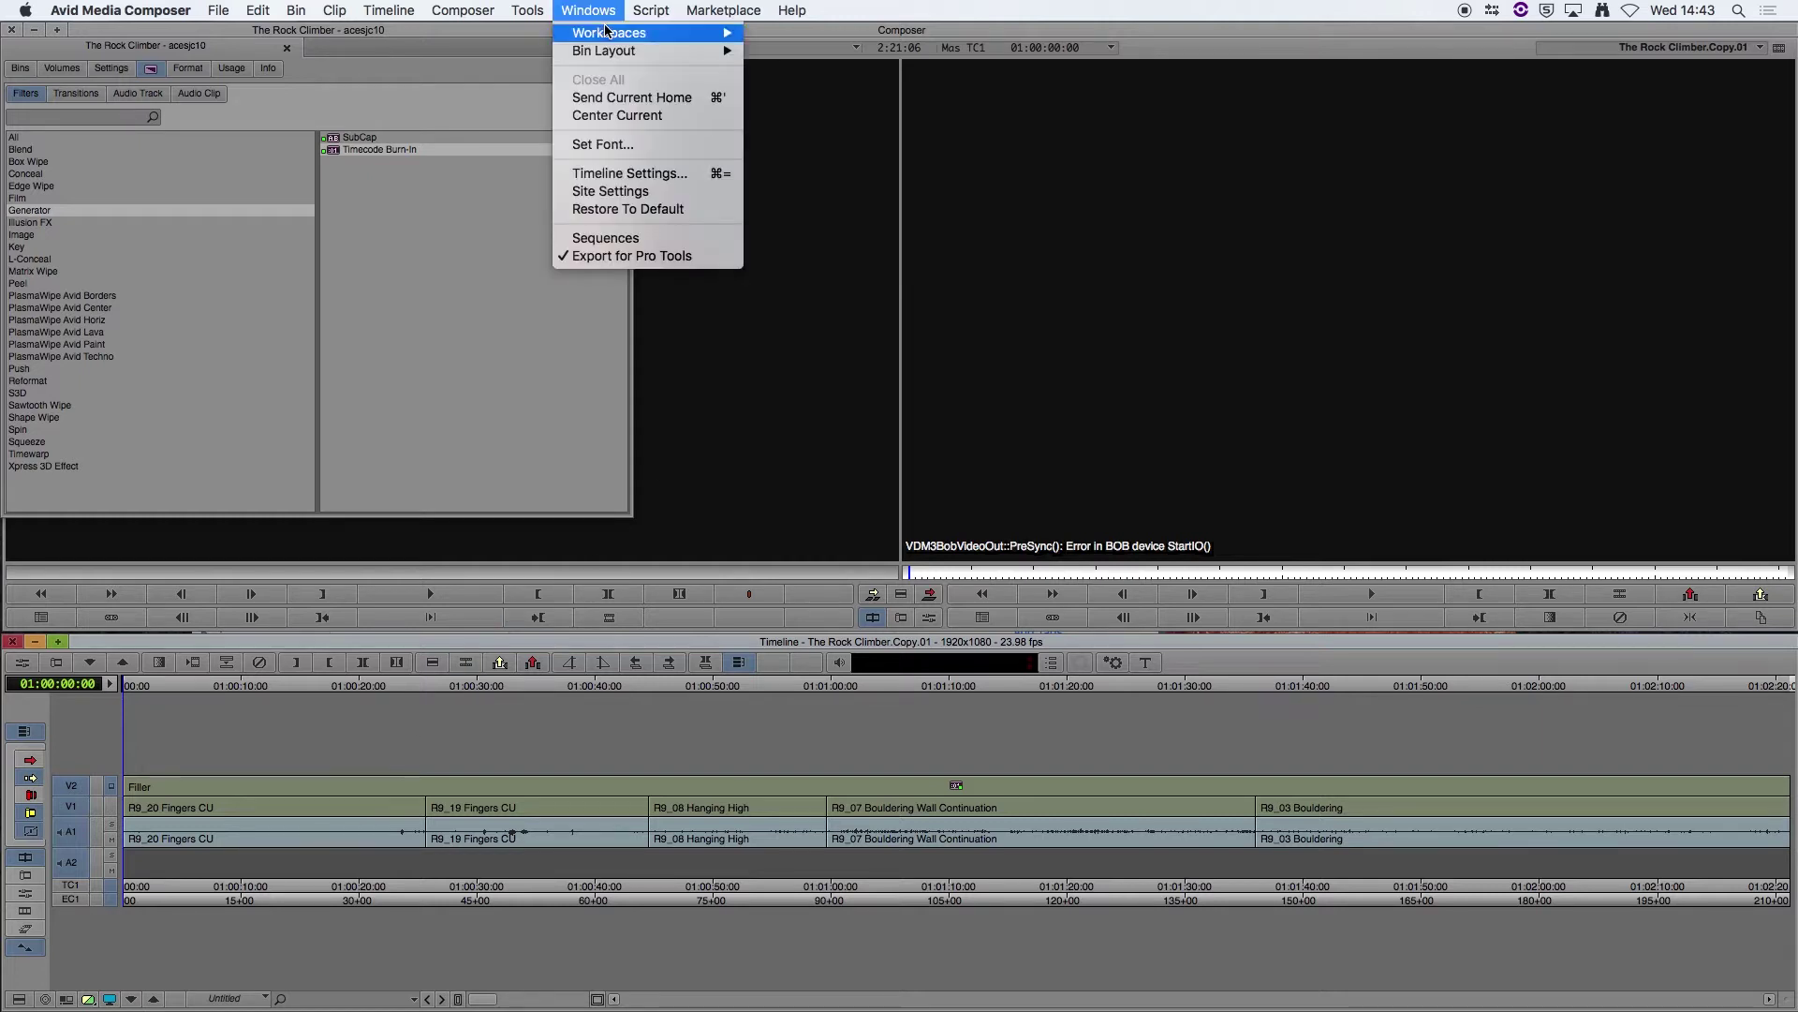
{"action": "mouse_move", "coordinate": [608, 33]}
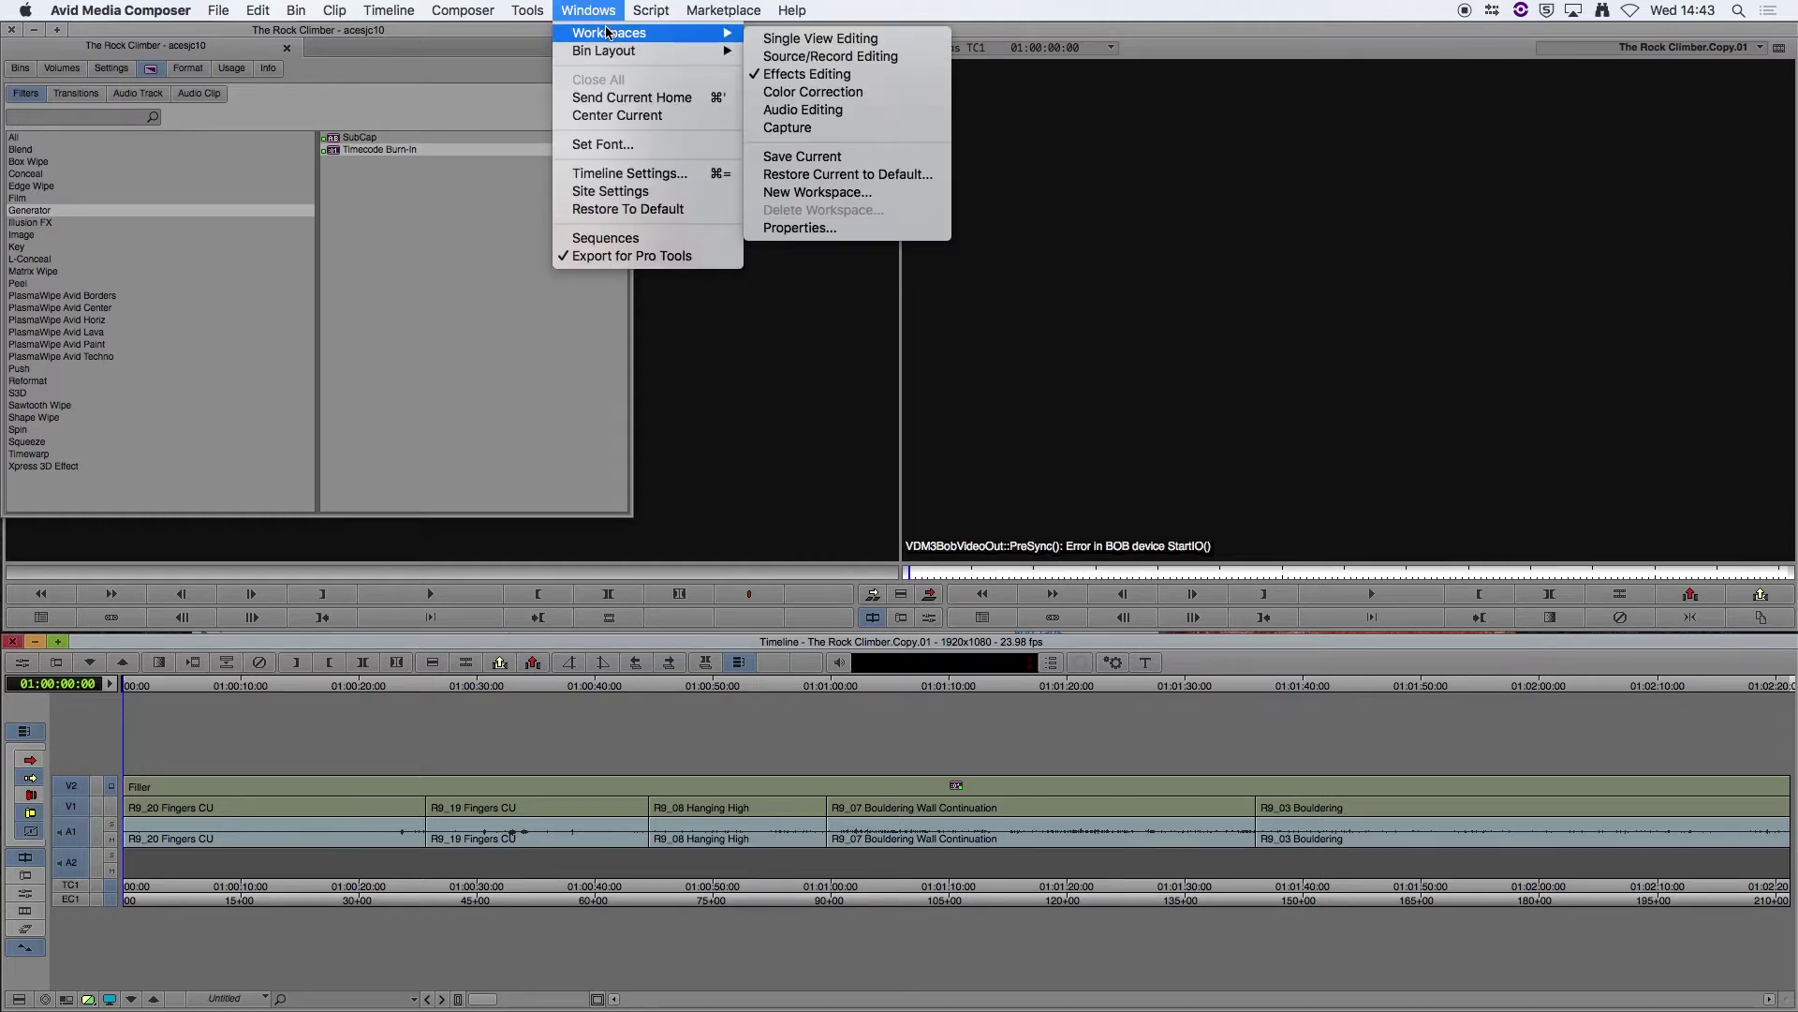
{"action": "left_click", "coordinate": [787, 74]}
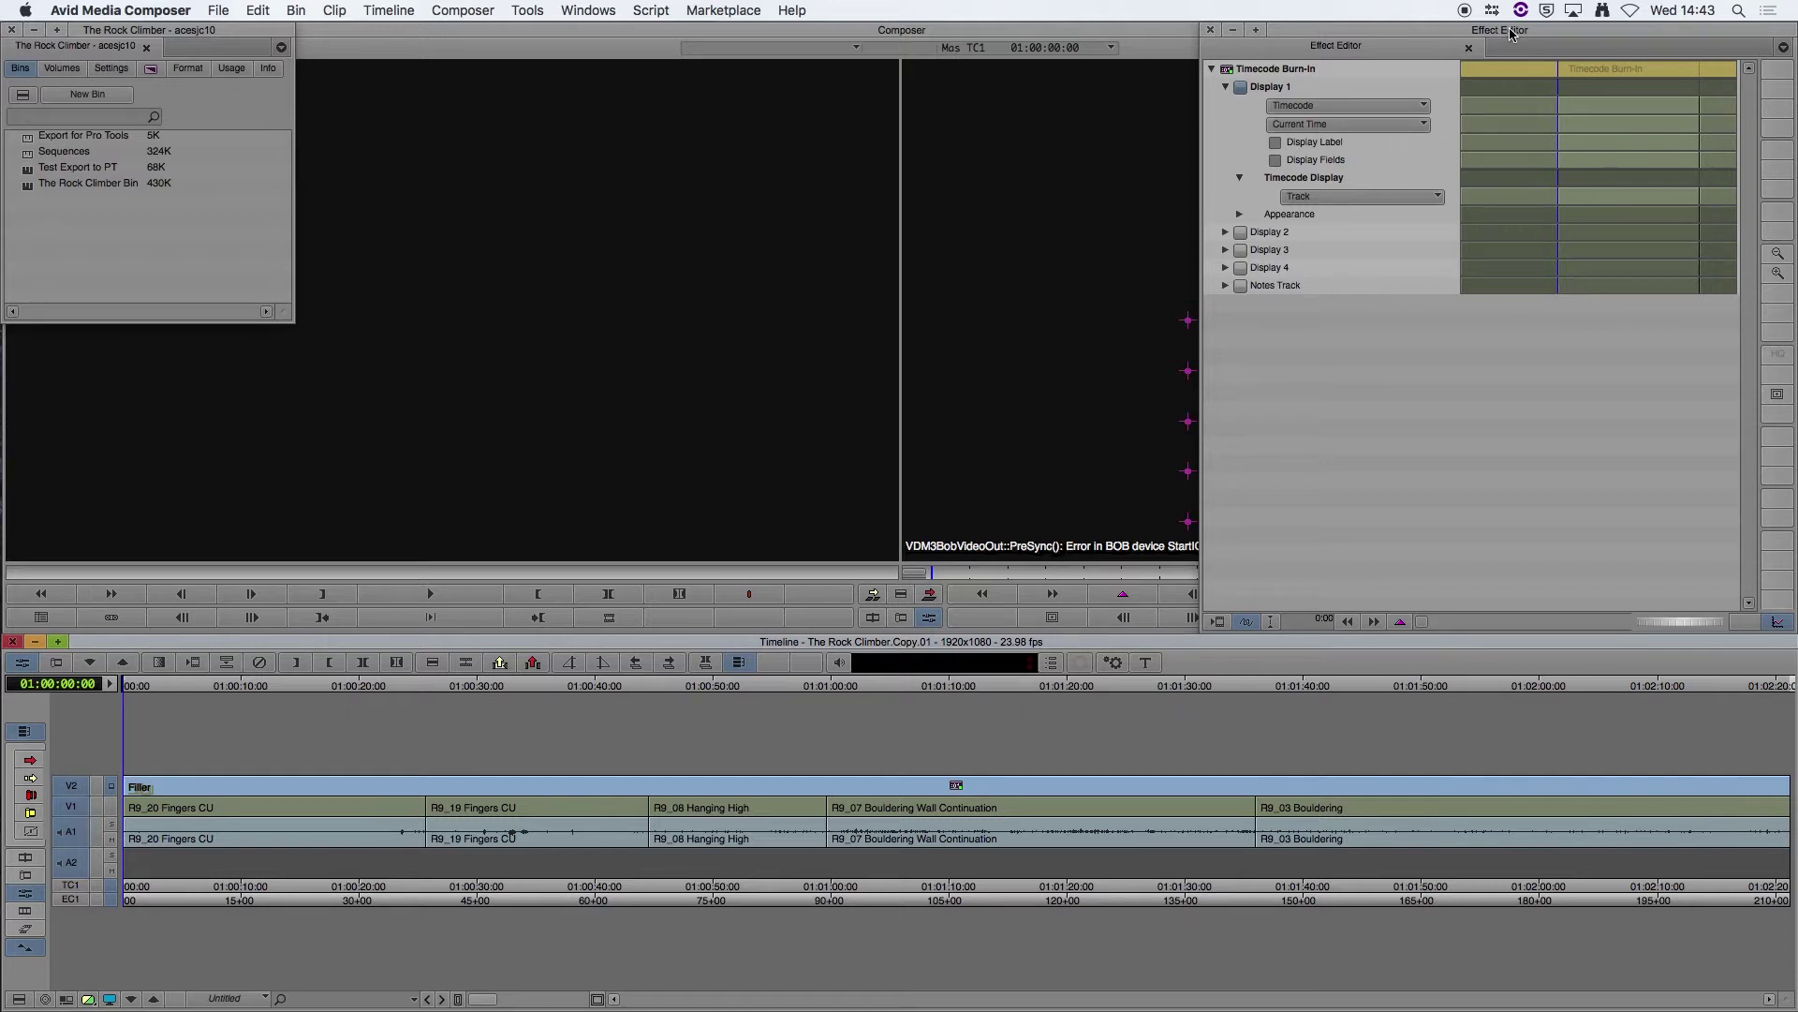
{"action": "left_click_drag", "start_coordinate": [1511, 33], "coordinate": [1473, 41]}
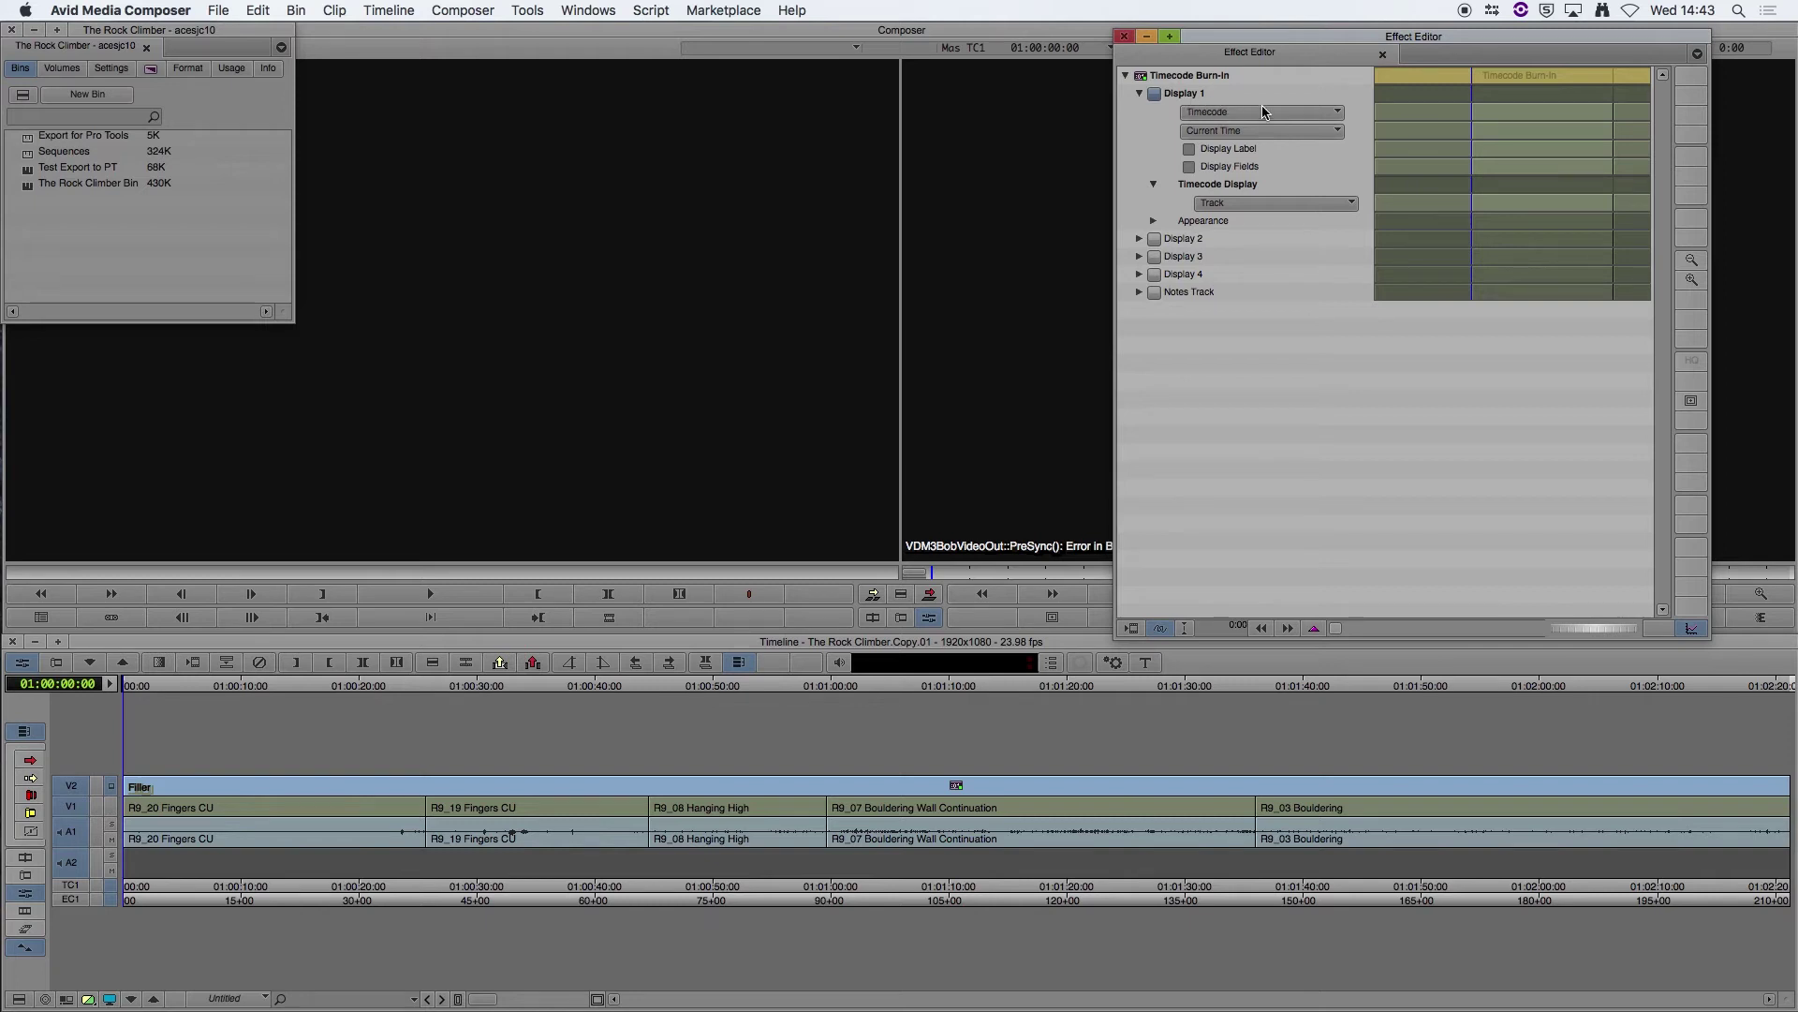
- Set Display 2 to Source Timecode and expand Display 3 showing Source Clip Name
{"action": "left_click", "coordinate": [1138, 240]}
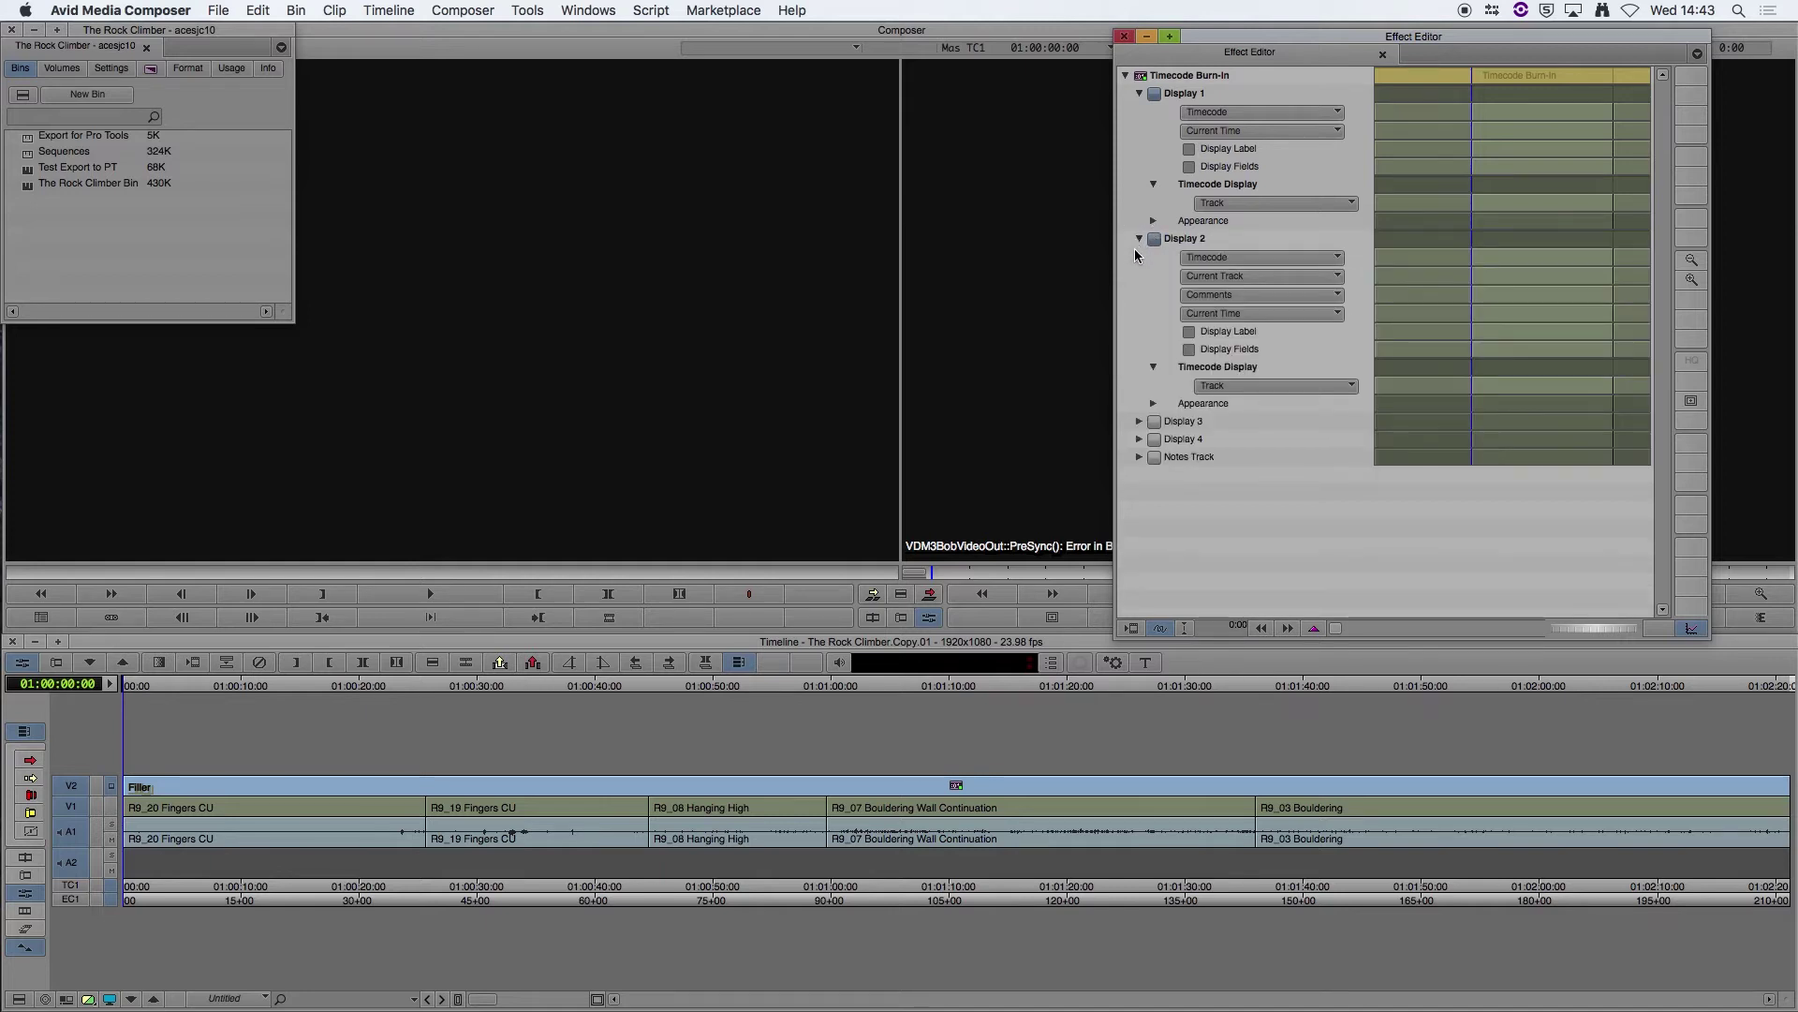
{"action": "left_click", "coordinate": [1247, 265]}
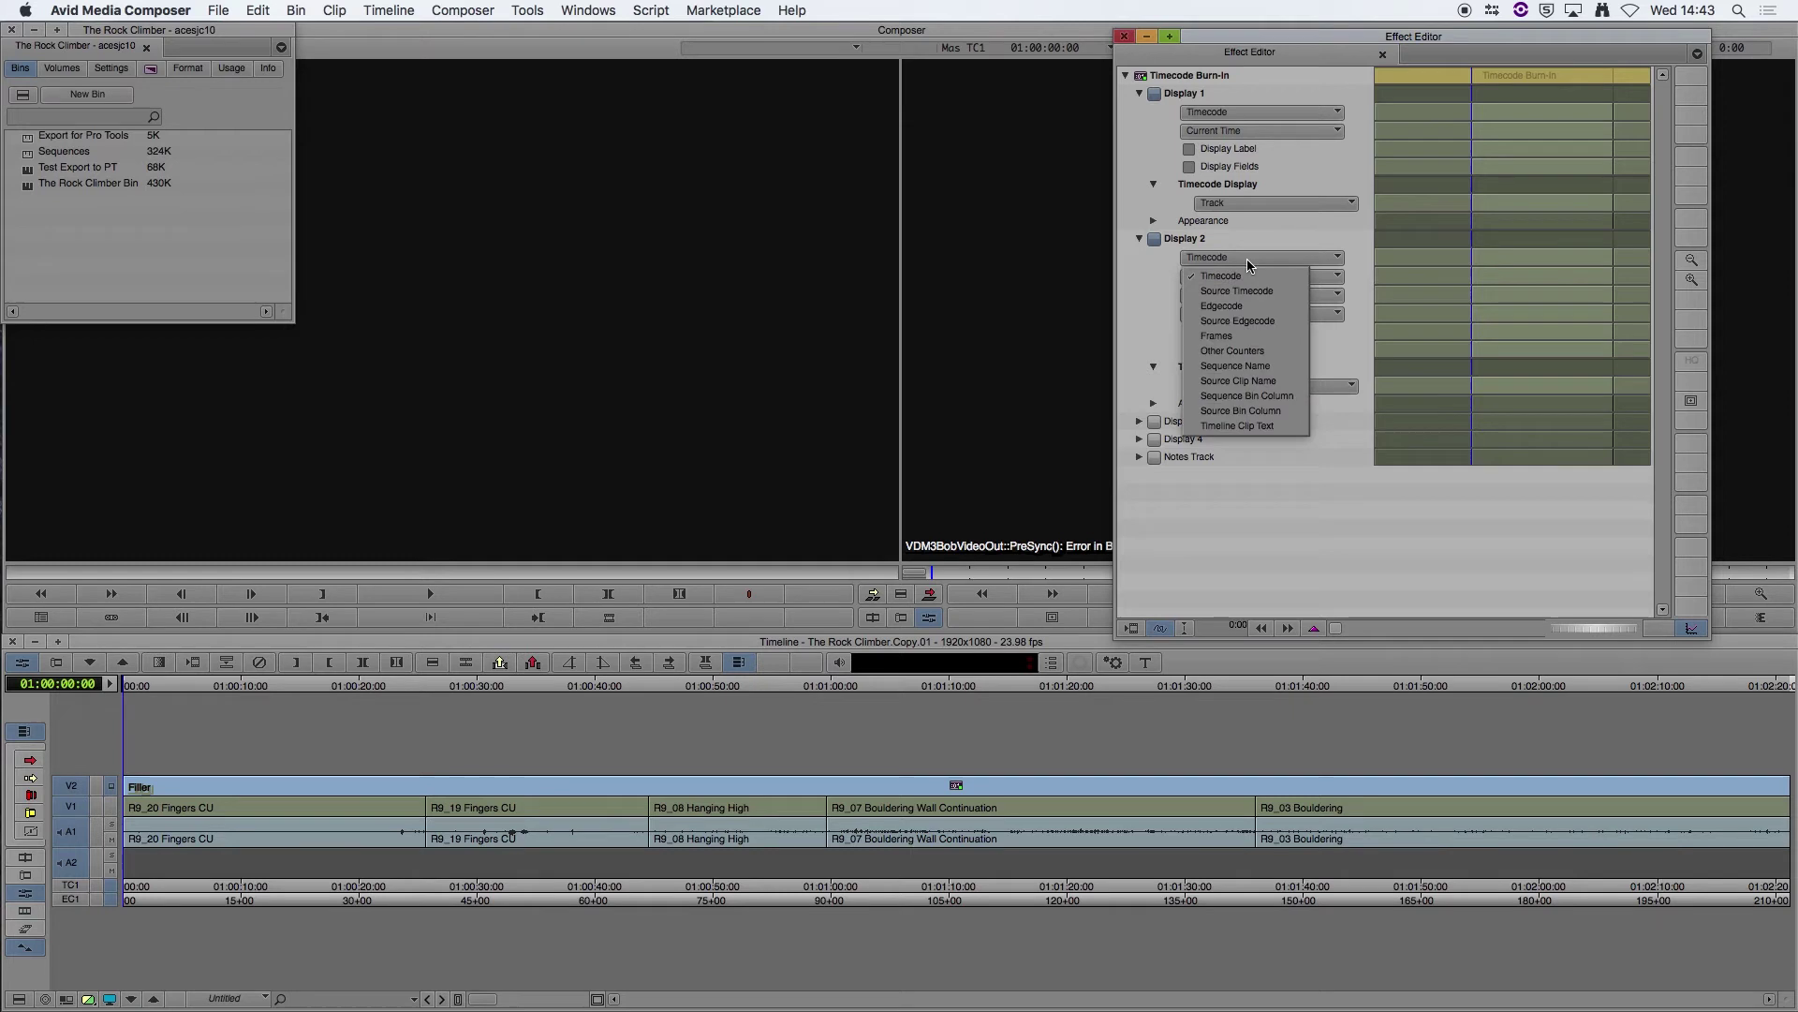
{"action": "left_click", "coordinate": [1249, 285]}
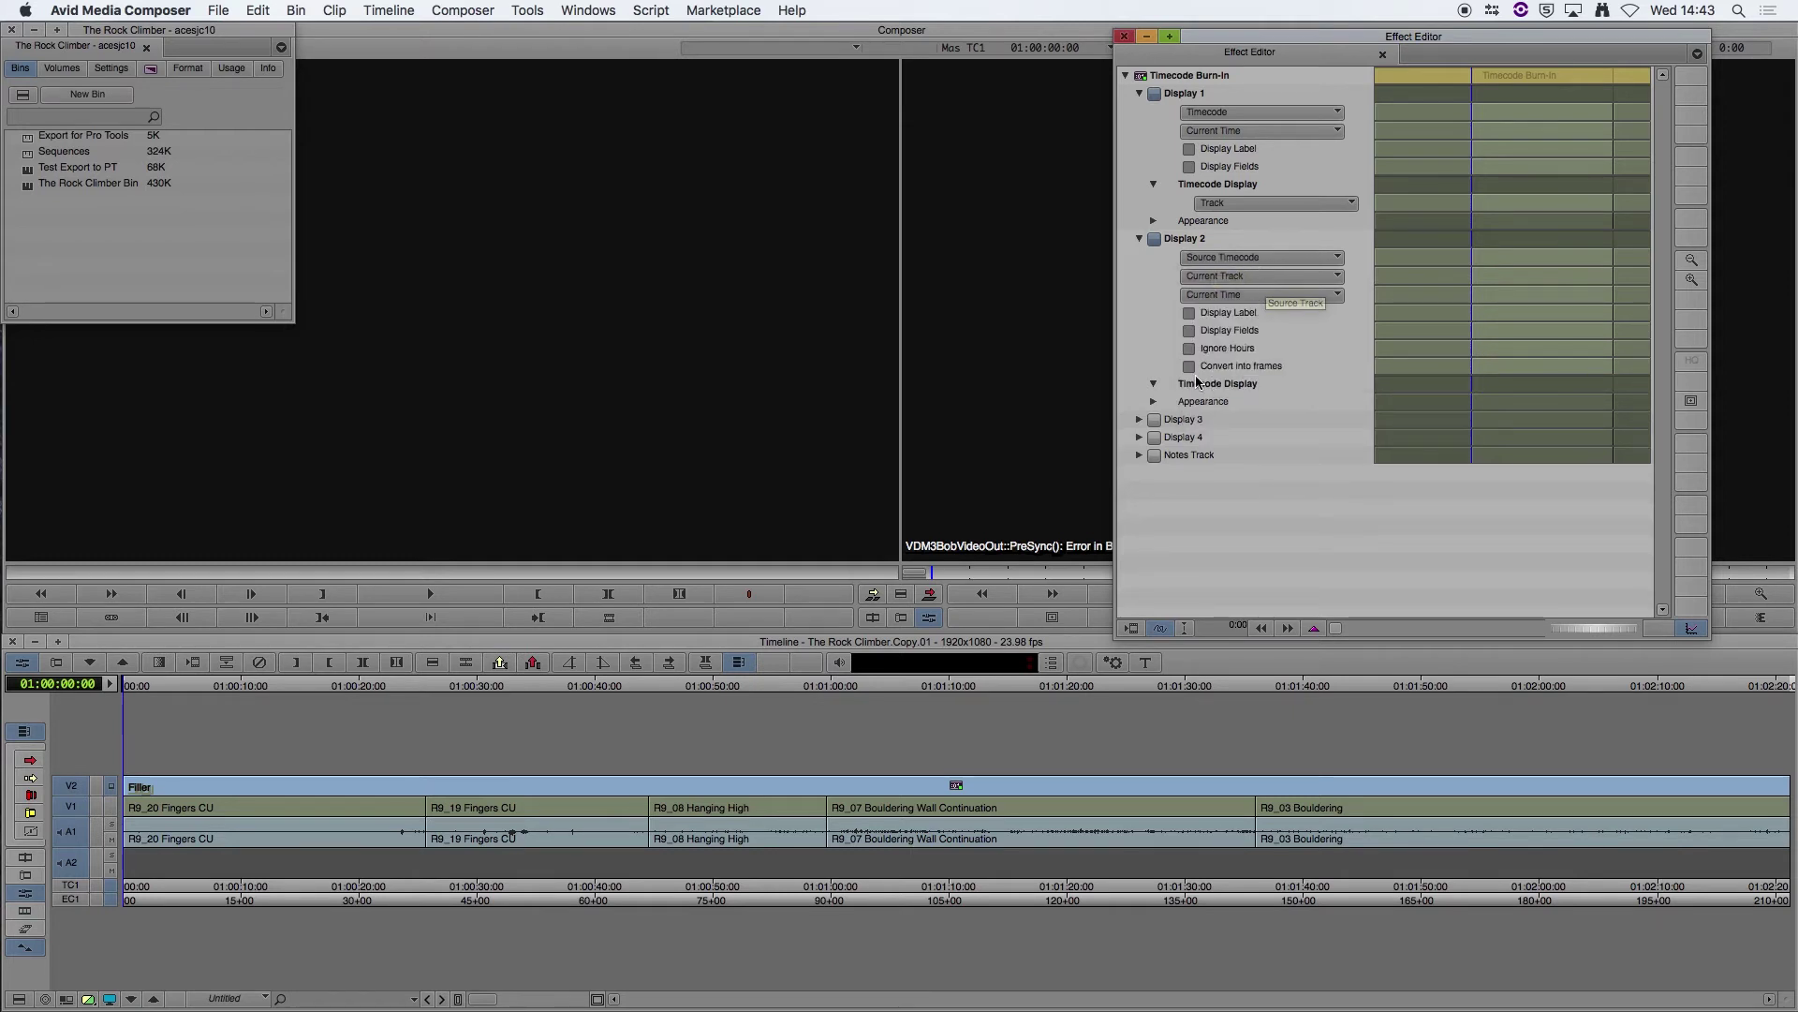
{"action": "left_click", "coordinate": [1140, 419]}
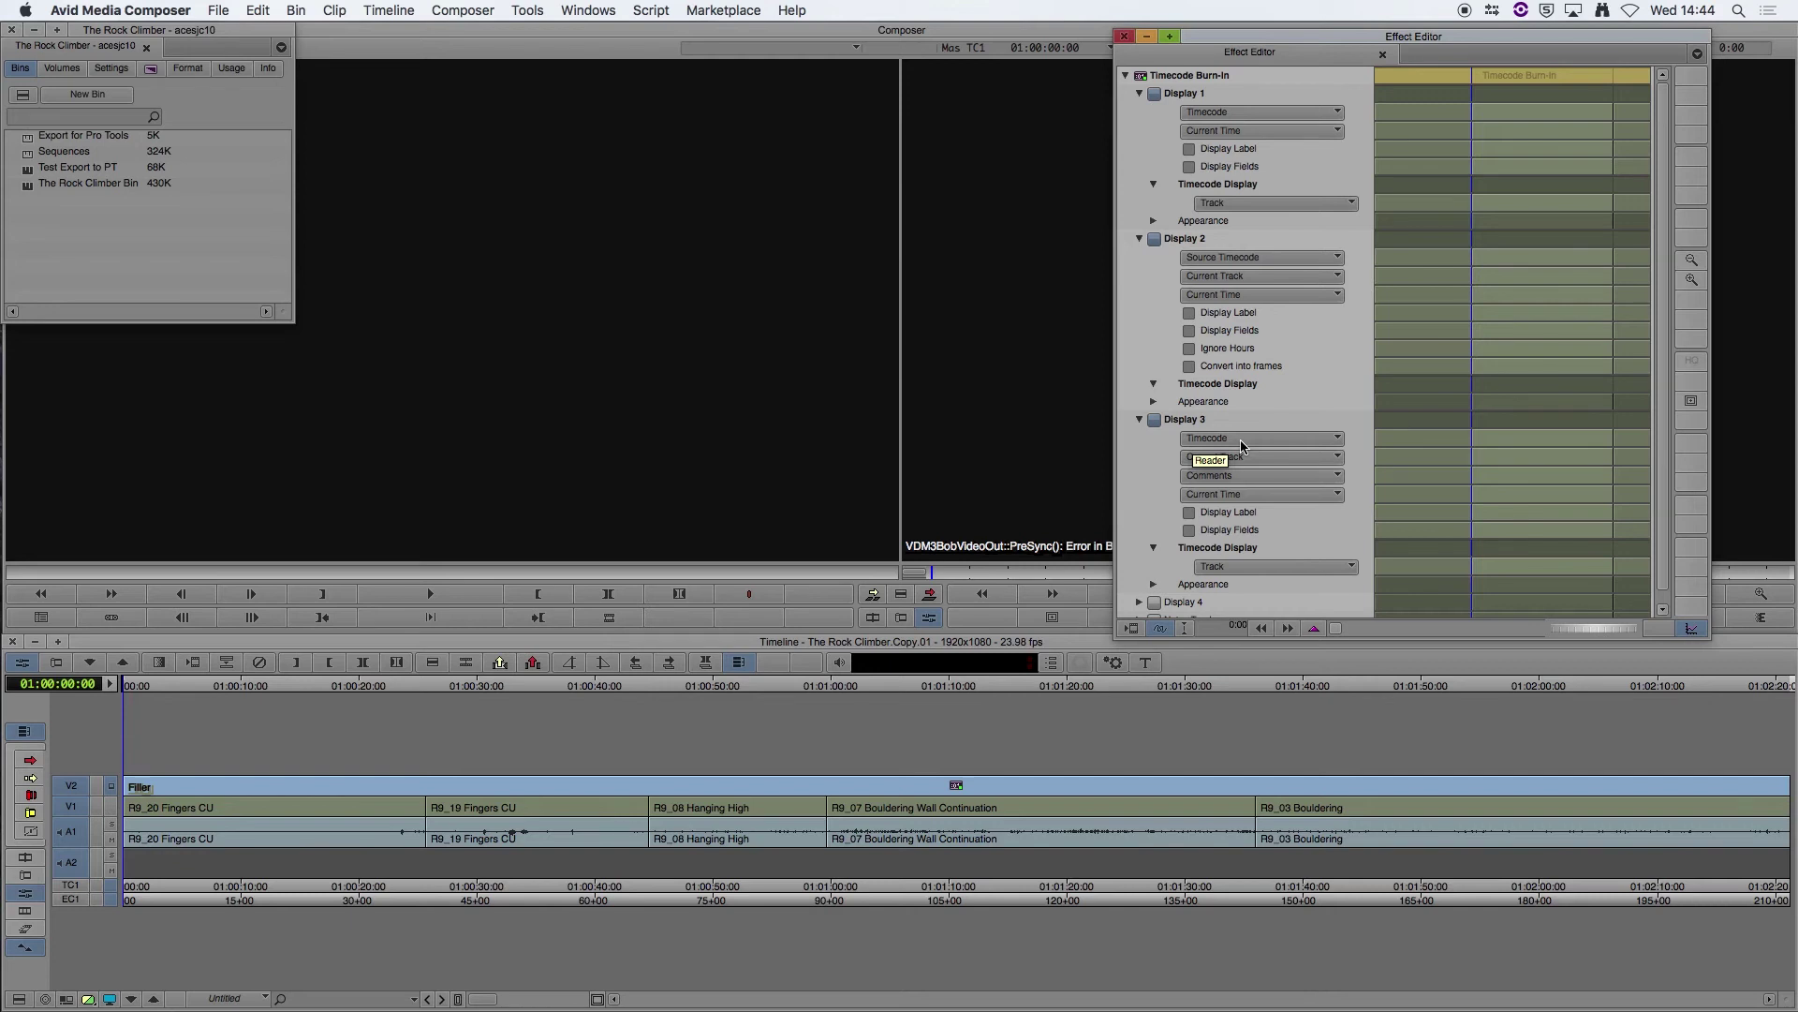
- Close the Effect Editor window for the Timecode Burn-In
{"action": "left_click", "coordinate": [1124, 36]}
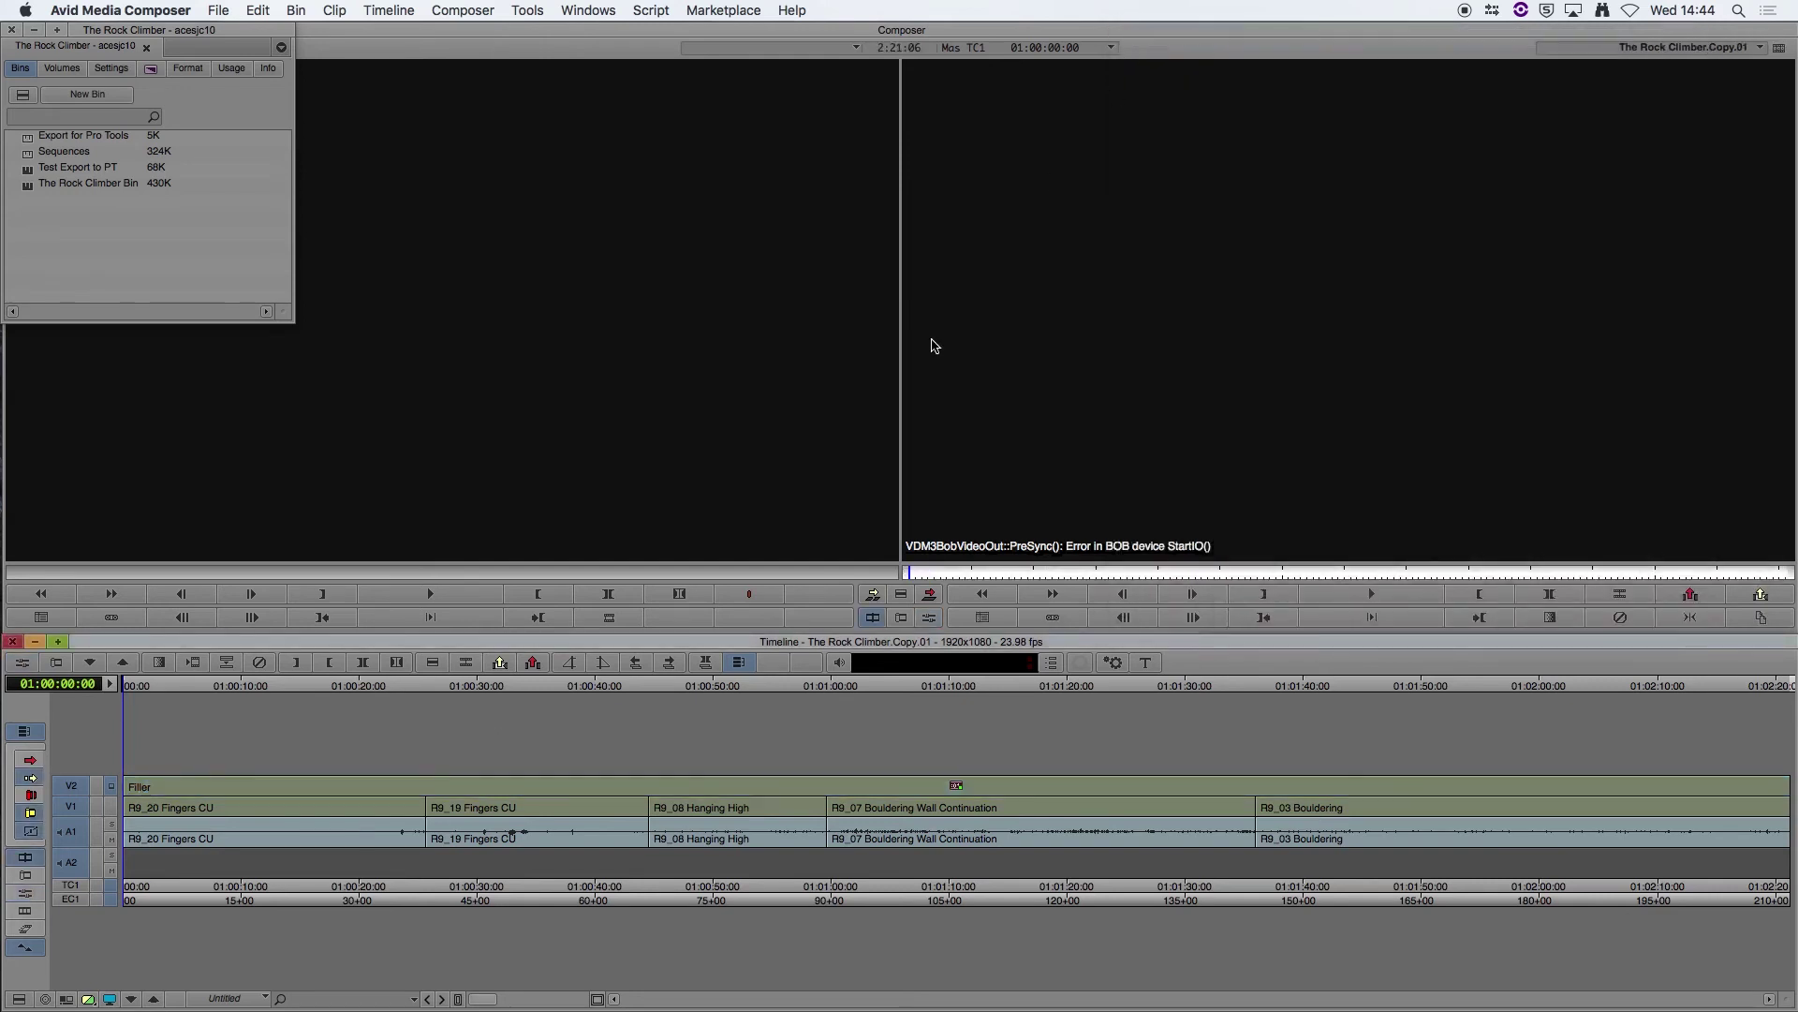